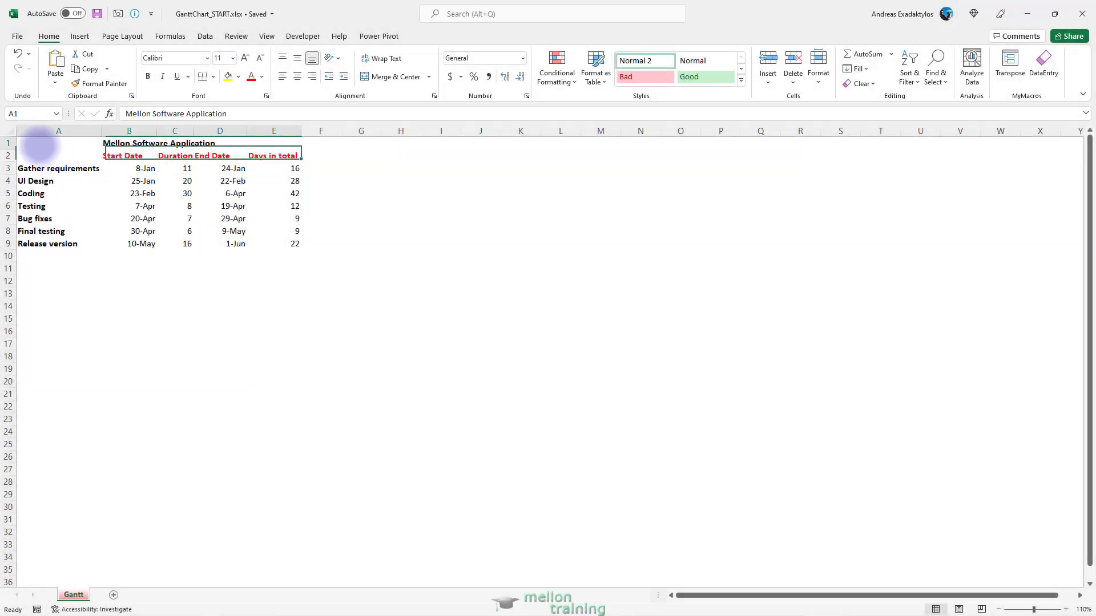
Review the table by selecting the title cell, task names, Start Date and Duration columns, and row 3
{"action": "left_click", "coordinate": [39, 144]}
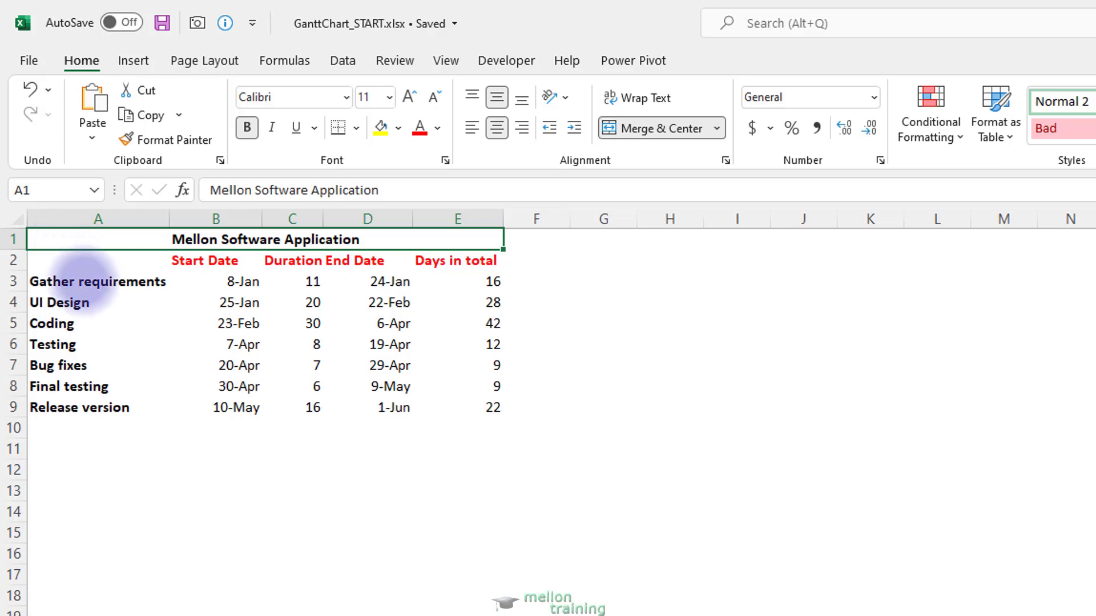
{"action": "left_click_drag", "start_coordinate": [75, 282], "coordinate": [94, 411]}
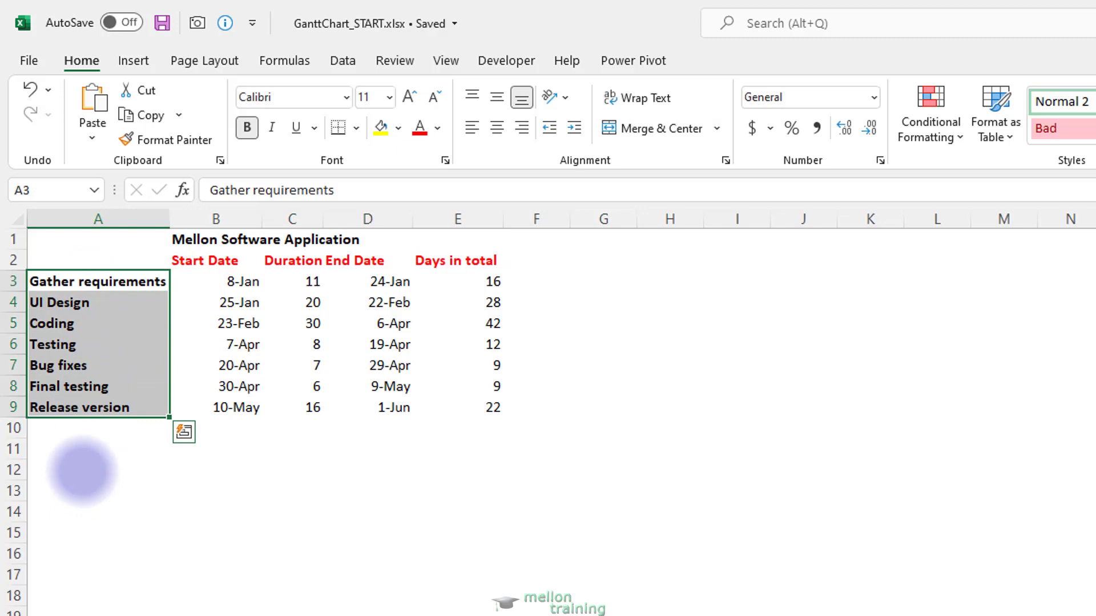
{"action": "left_click_drag", "start_coordinate": [232, 260], "coordinate": [238, 407]}
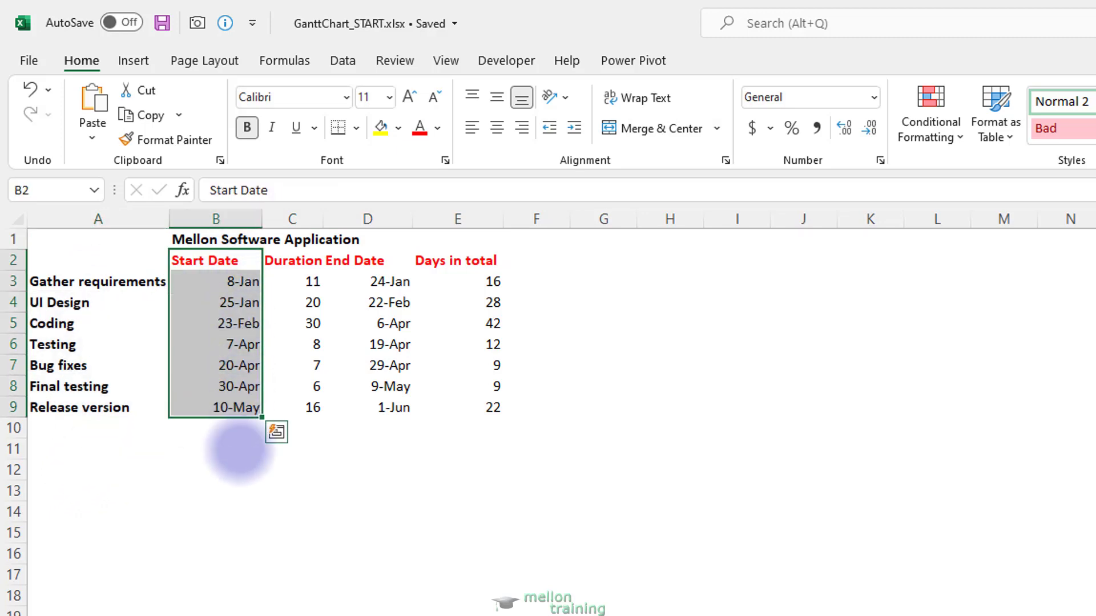
{"action": "left_click_drag", "start_coordinate": [291, 260], "coordinate": [320, 408]}
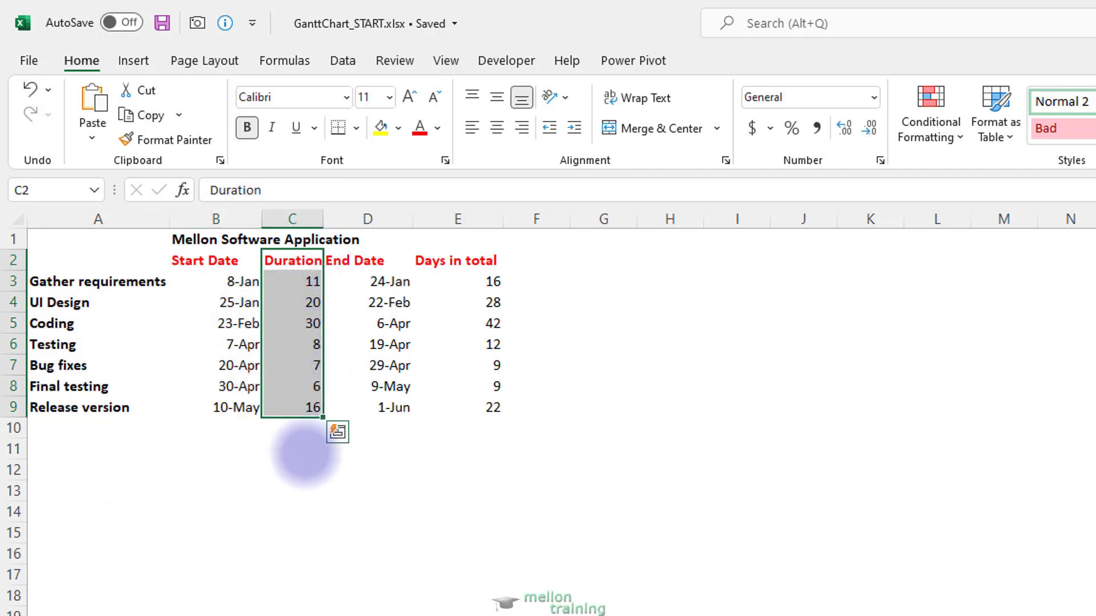
{"action": "left_click", "coordinate": [12, 281]}
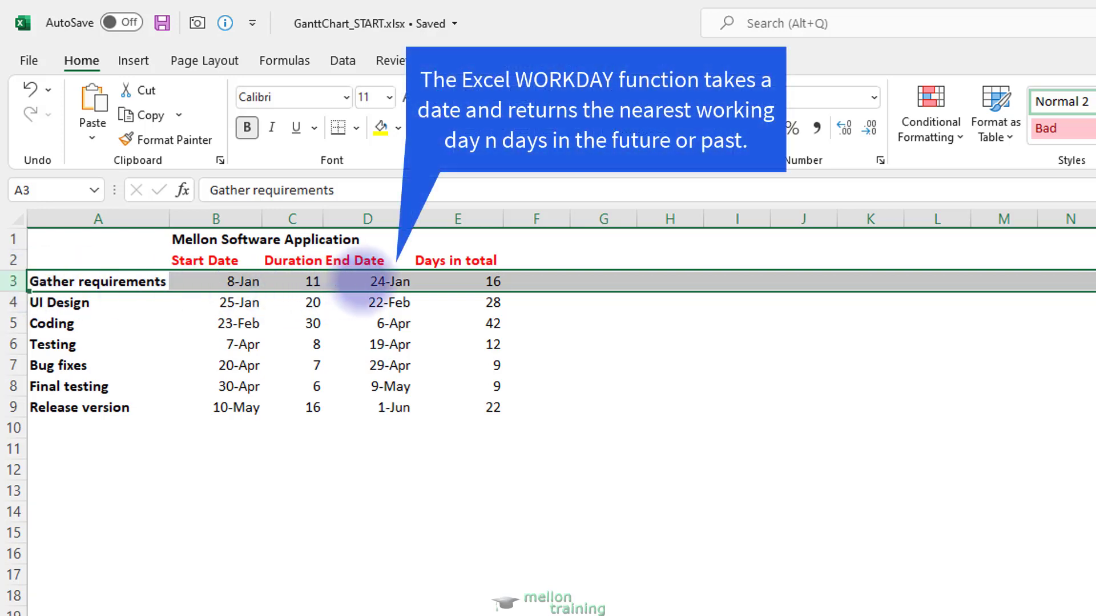
Inspect the WORKDAY formula in D3 and the Days in total formula in E3, leaving both unchanged
{"action": "left_click", "coordinate": [364, 284]}
{"action": "double_click", "coordinate": [391, 282]}
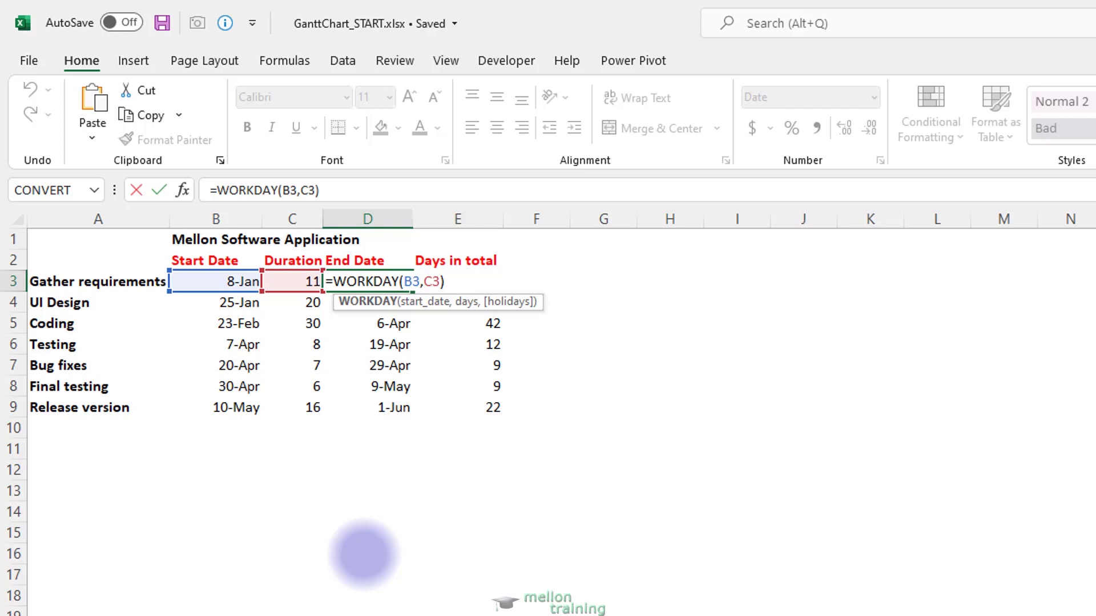
{"action": "key", "text": "ctrl+Return"}
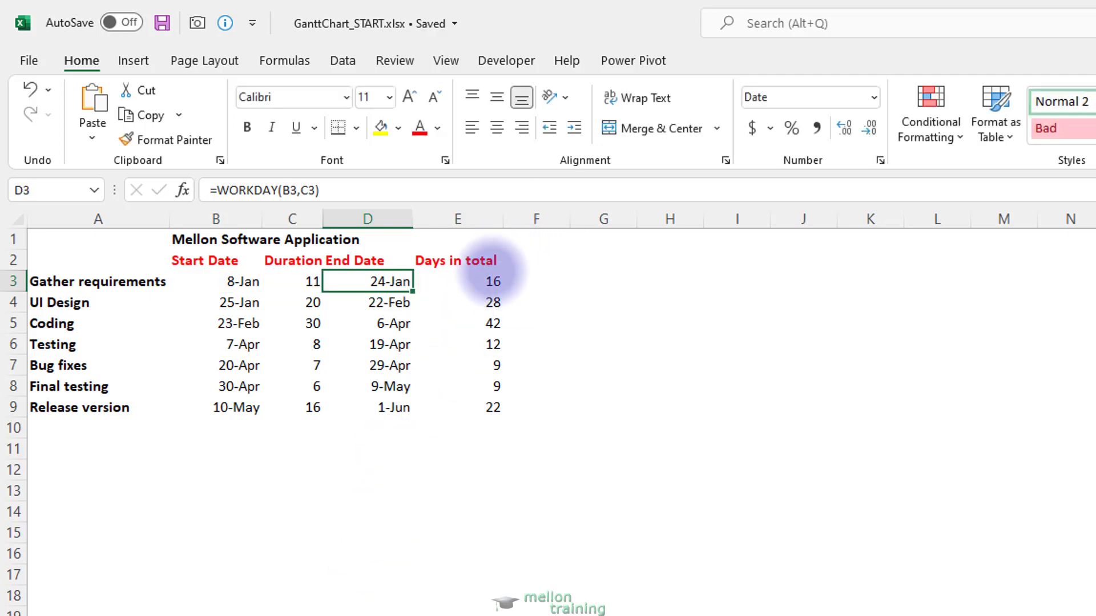
{"action": "left_click", "coordinate": [458, 281]}
{"action": "key", "text": "F2"}
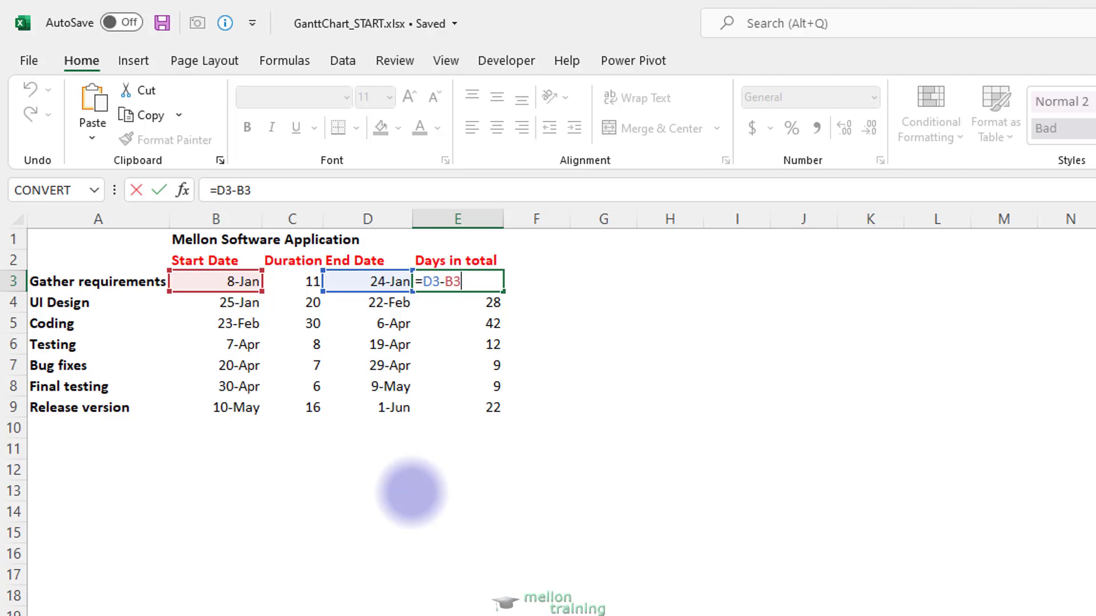
{"action": "key", "text": "ctrl+Return"}
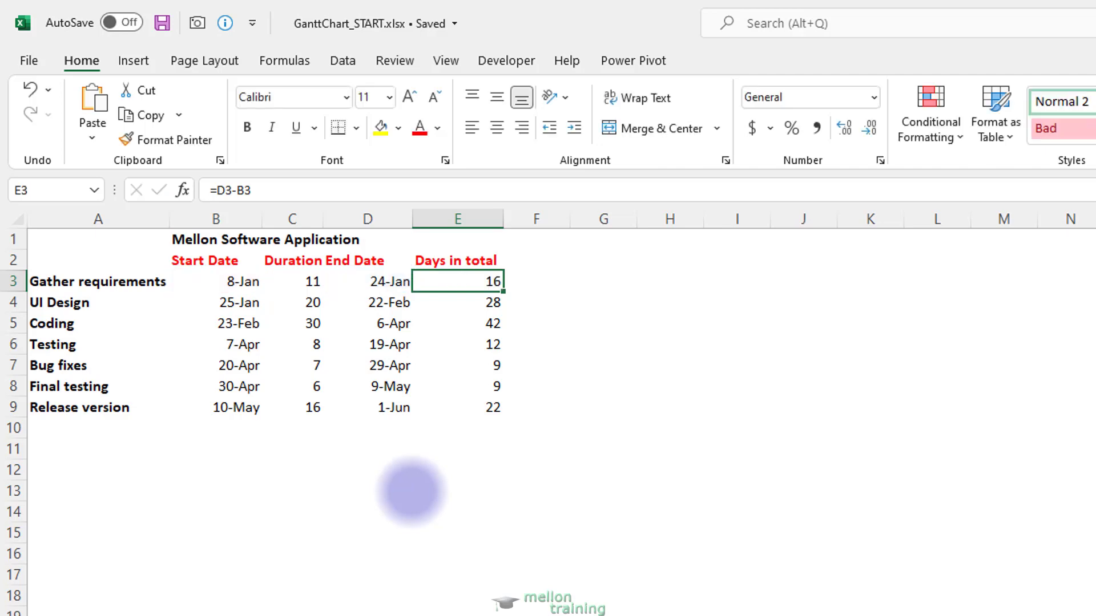
Insert a 2-D stacked bar chart from A2:B9 and E2:E9, then move it below the table and enlarge it
{"action": "left_click", "coordinate": [292, 469]}
{"action": "left_click_drag", "start_coordinate": [98, 252], "coordinate": [220, 410]}
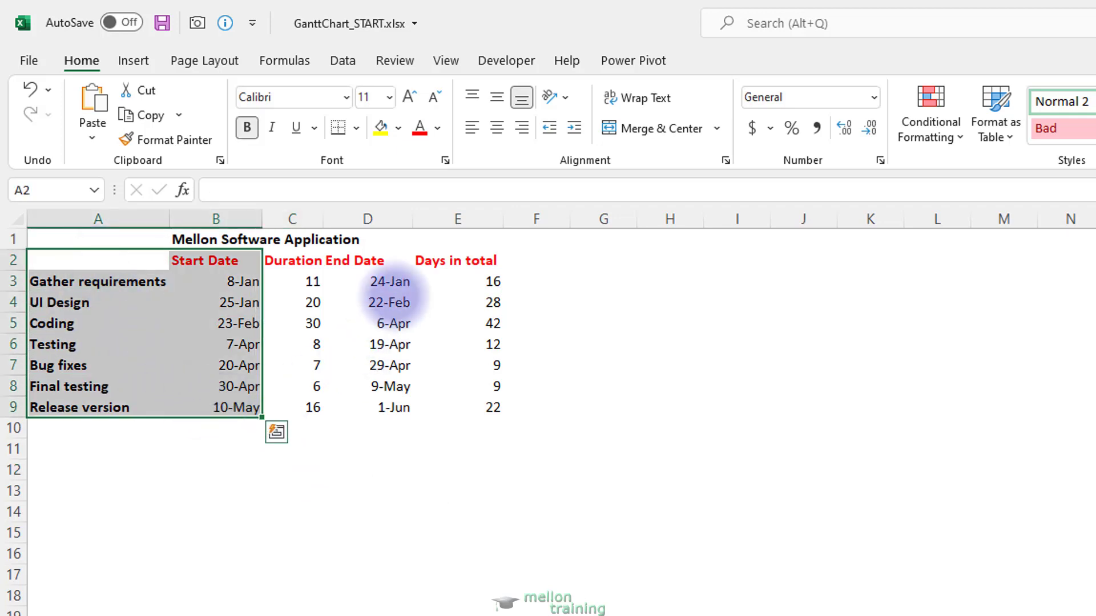
{"action": "left_click_drag", "start_coordinate": [457, 265], "coordinate": [475, 420]}
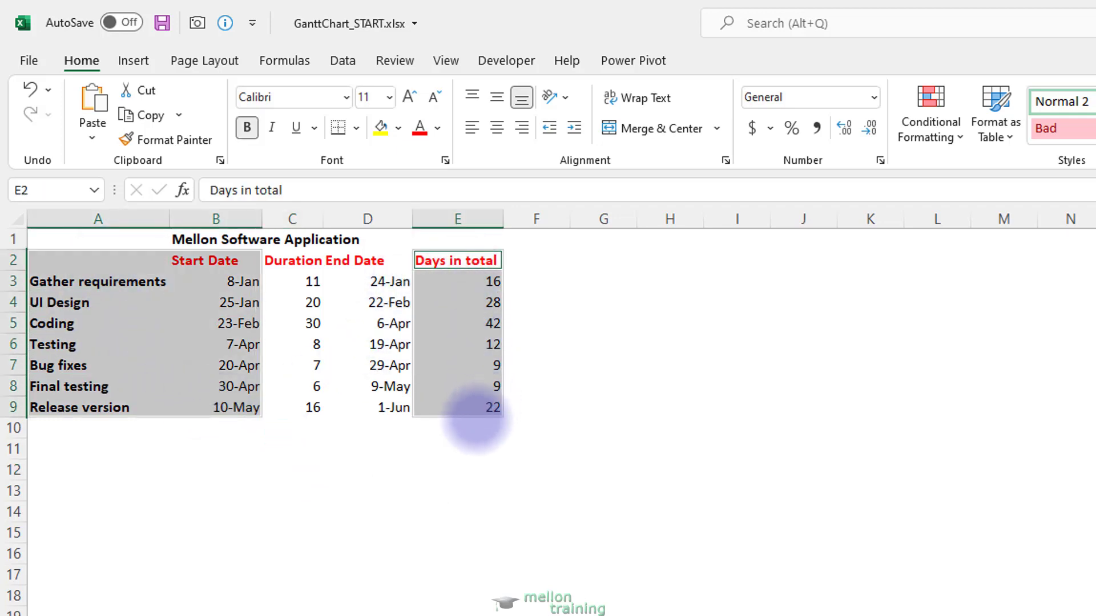
{"action": "left_click", "coordinate": [132, 60]}
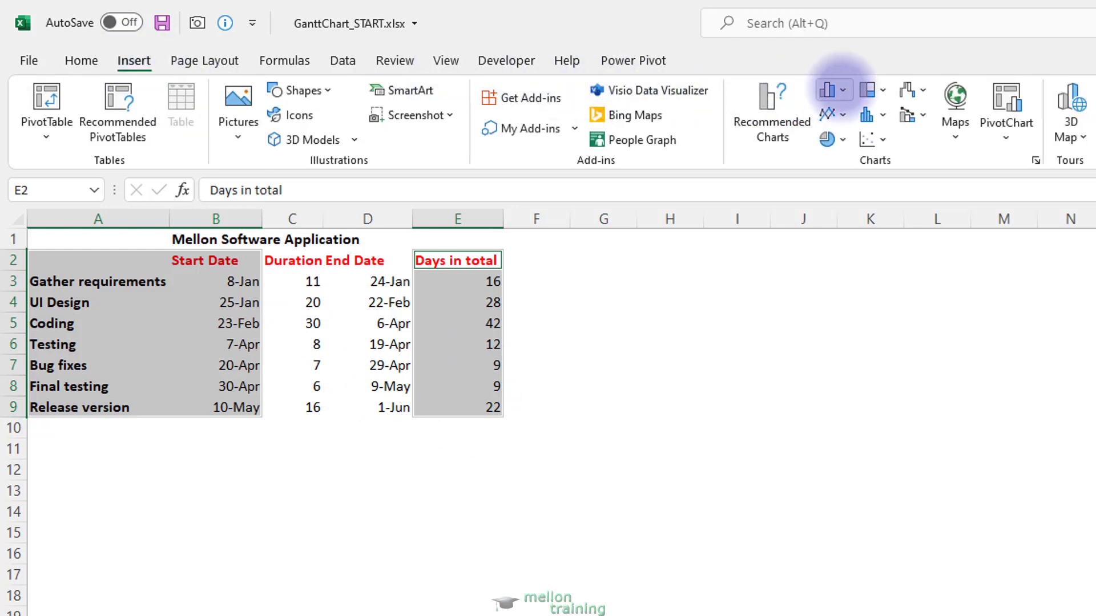
{"action": "left_click", "coordinate": [833, 90]}
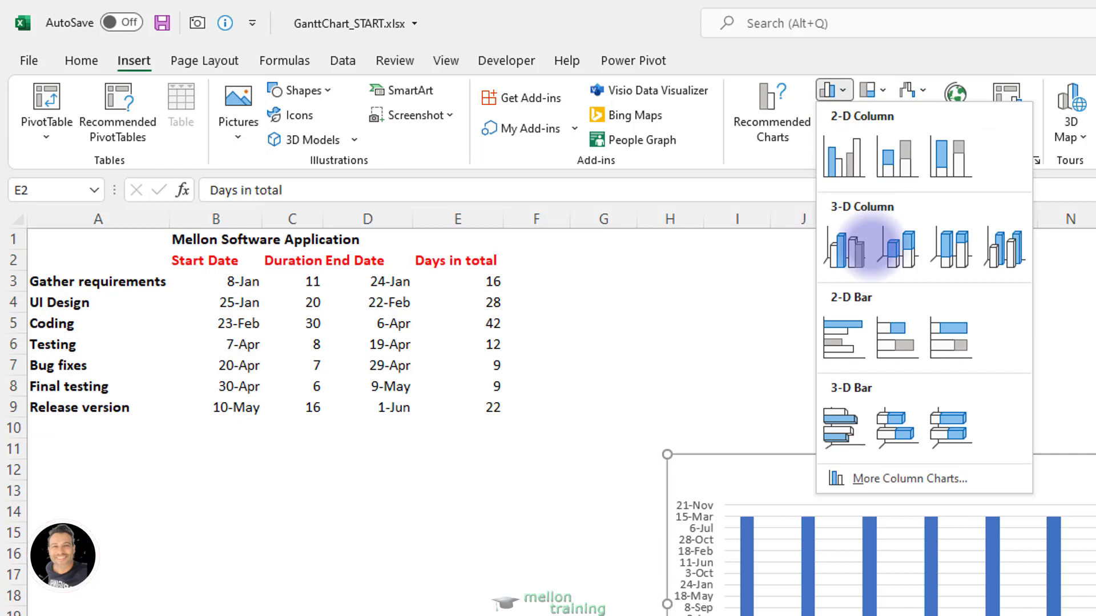
{"action": "left_click", "coordinate": [906, 347]}
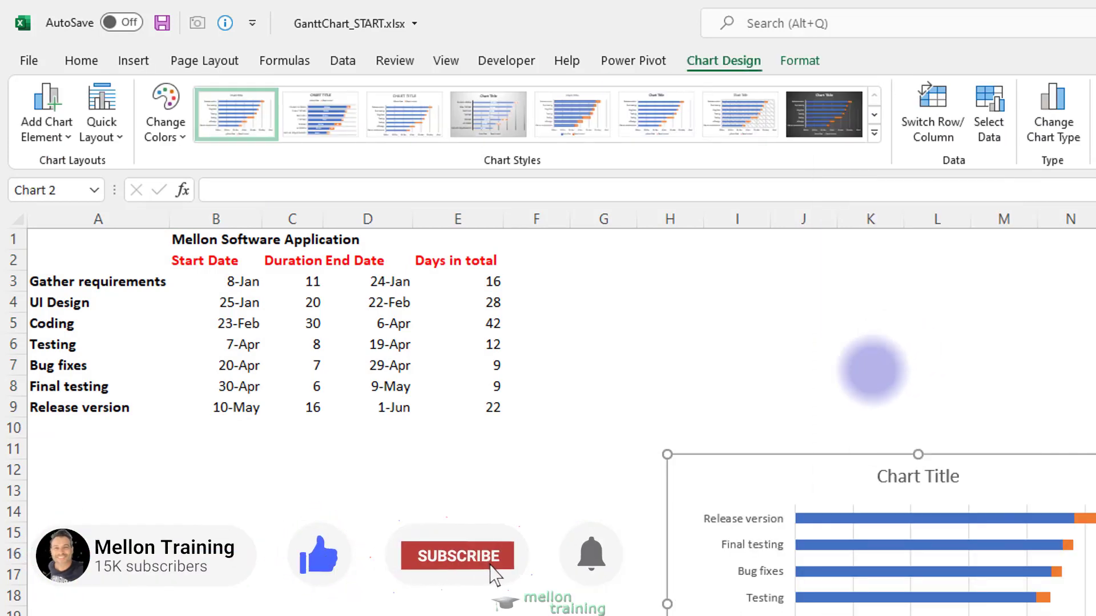
{"action": "left_click_drag", "start_coordinate": [783, 453], "coordinate": [170, 436]}
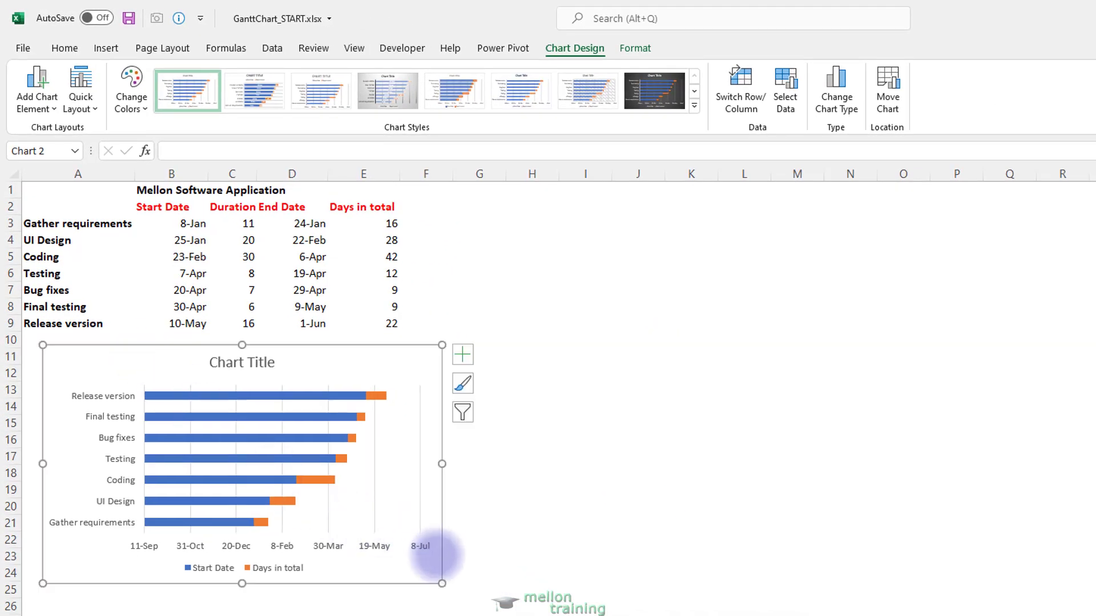
{"action": "left_click_drag", "start_coordinate": [442, 583], "coordinate": [523, 615]}
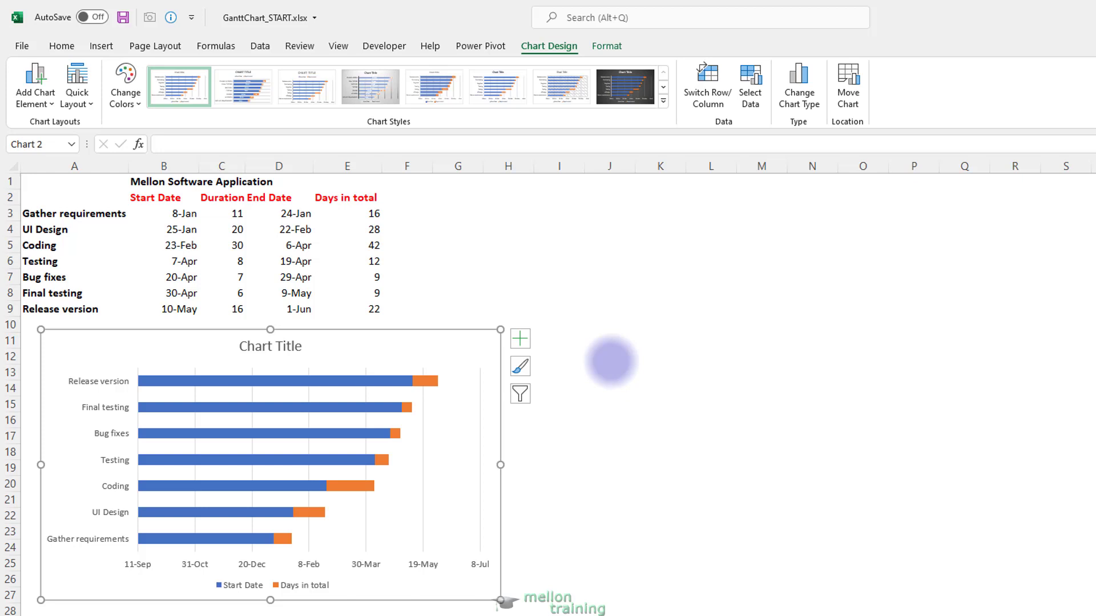
Set the Start Date series to No fill and No line so its blue bars disappear
{"action": "left_click", "coordinate": [353, 379]}
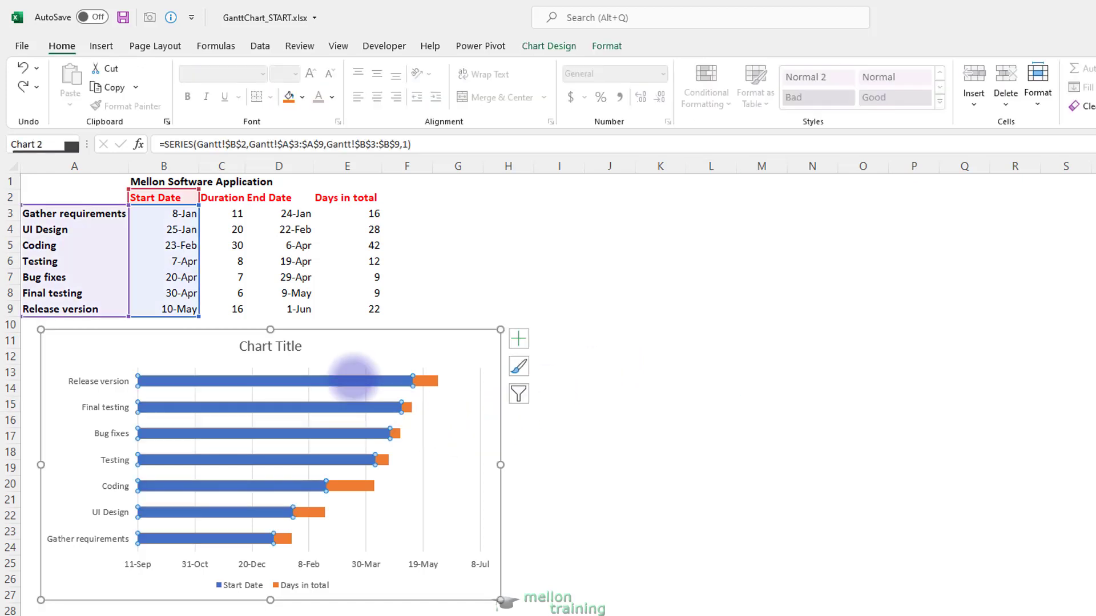
{"action": "double_click", "coordinate": [353, 378]}
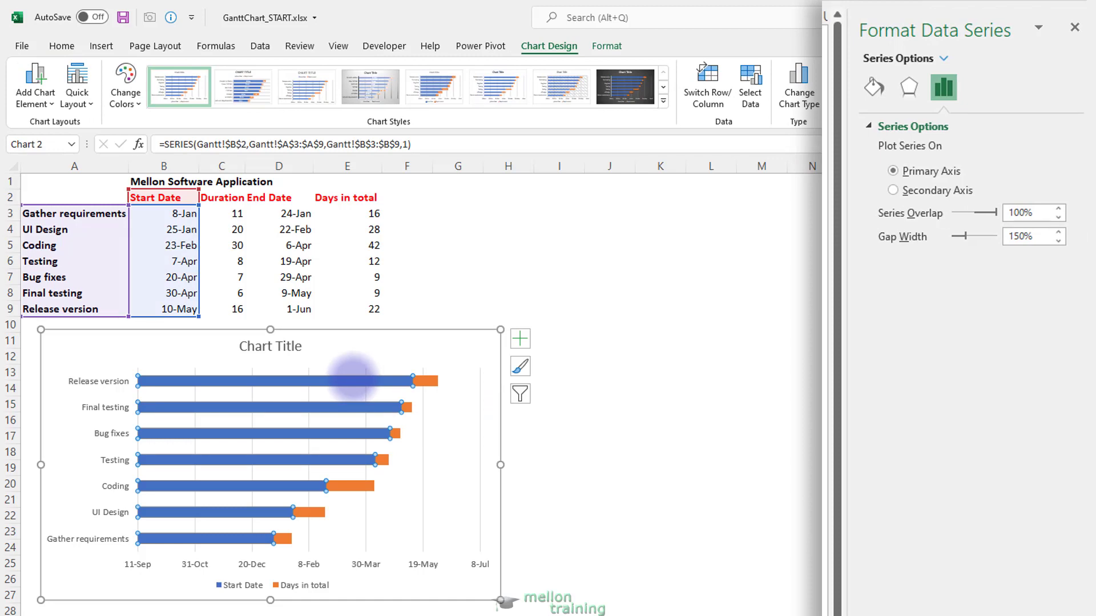
{"action": "left_click", "coordinate": [874, 87]}
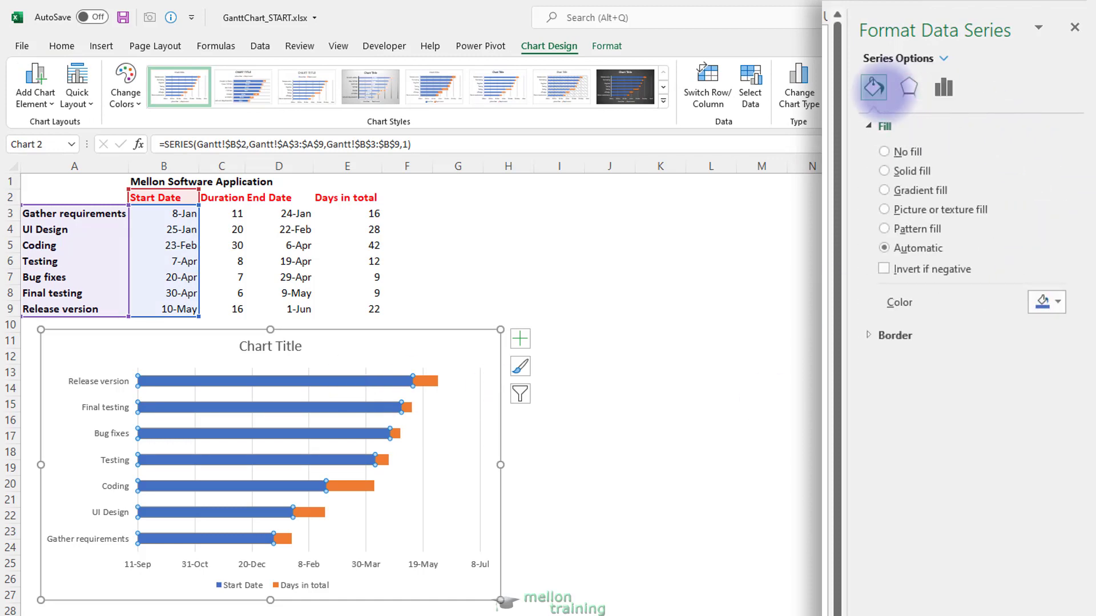
{"action": "left_click", "coordinate": [884, 151]}
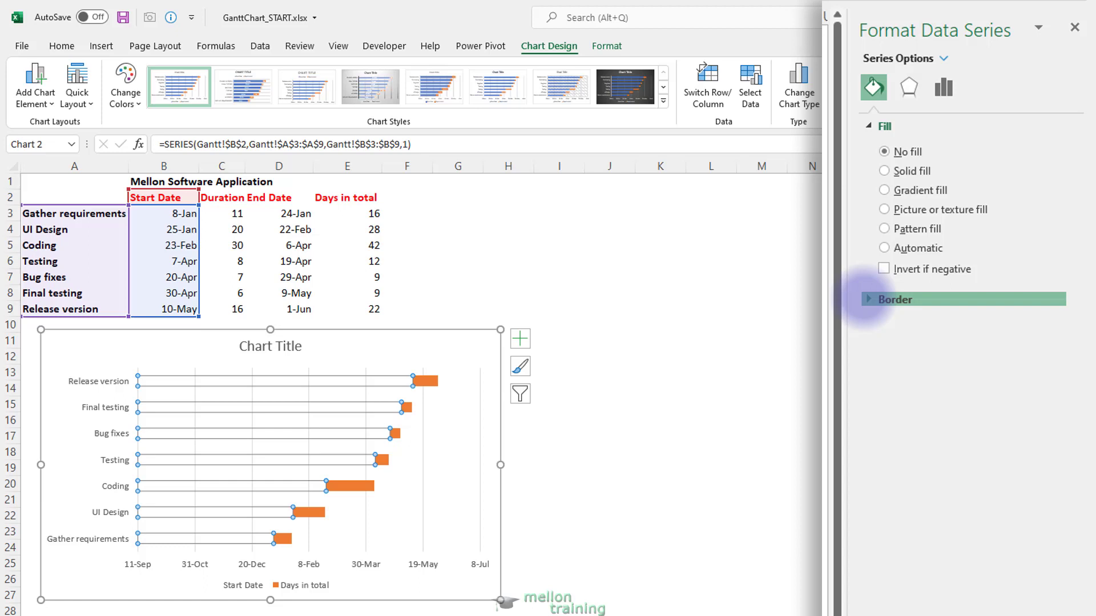
{"action": "left_click", "coordinate": [867, 299]}
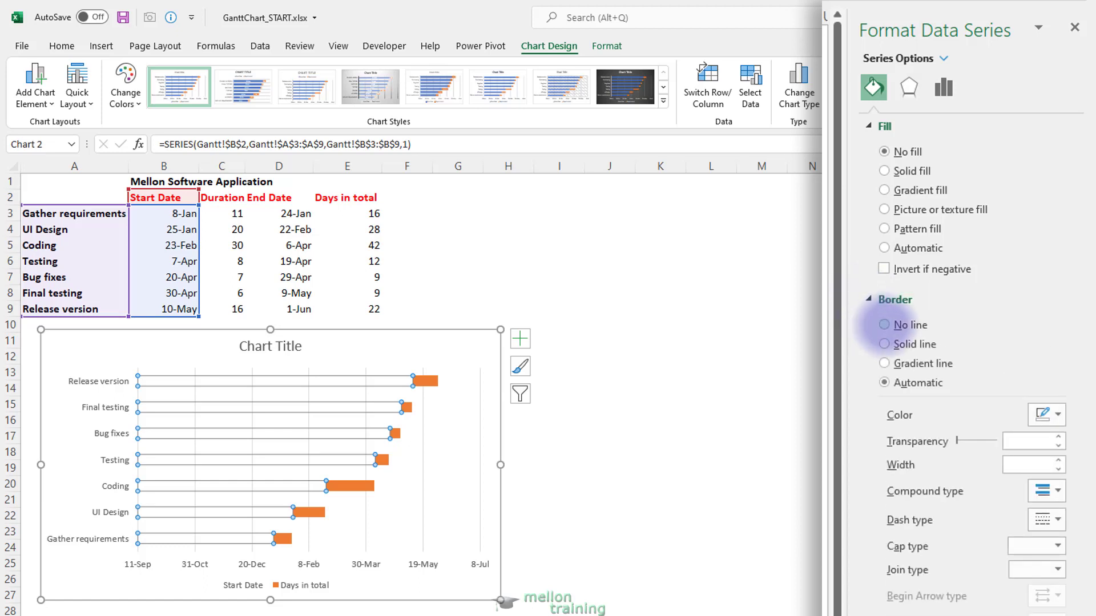
{"action": "left_click", "coordinate": [884, 325]}
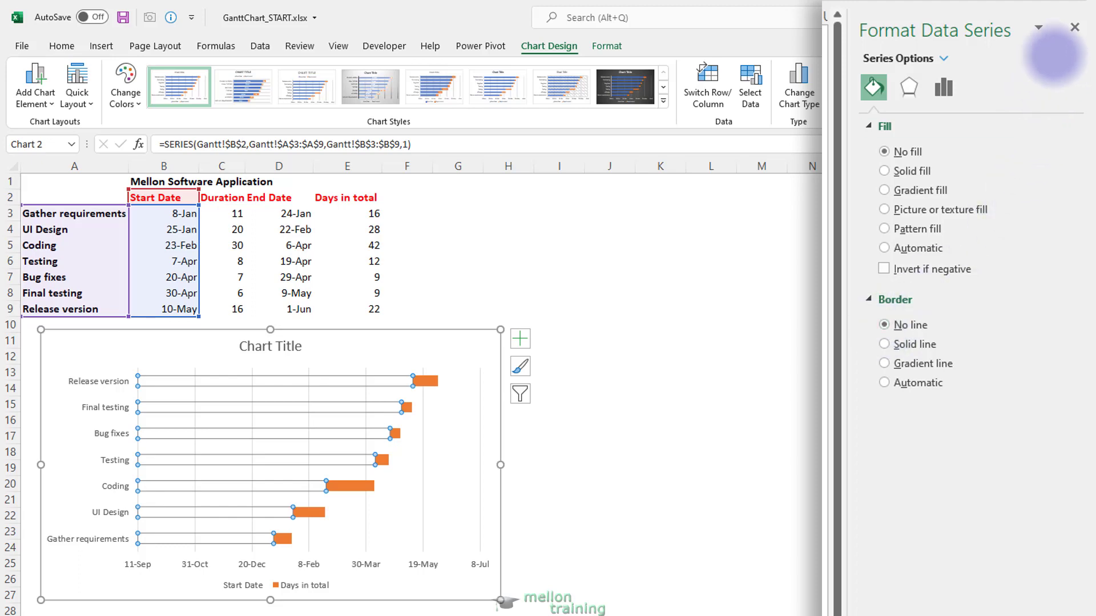
Close the Format Data Series pane
{"action": "left_click", "coordinate": [1075, 27]}
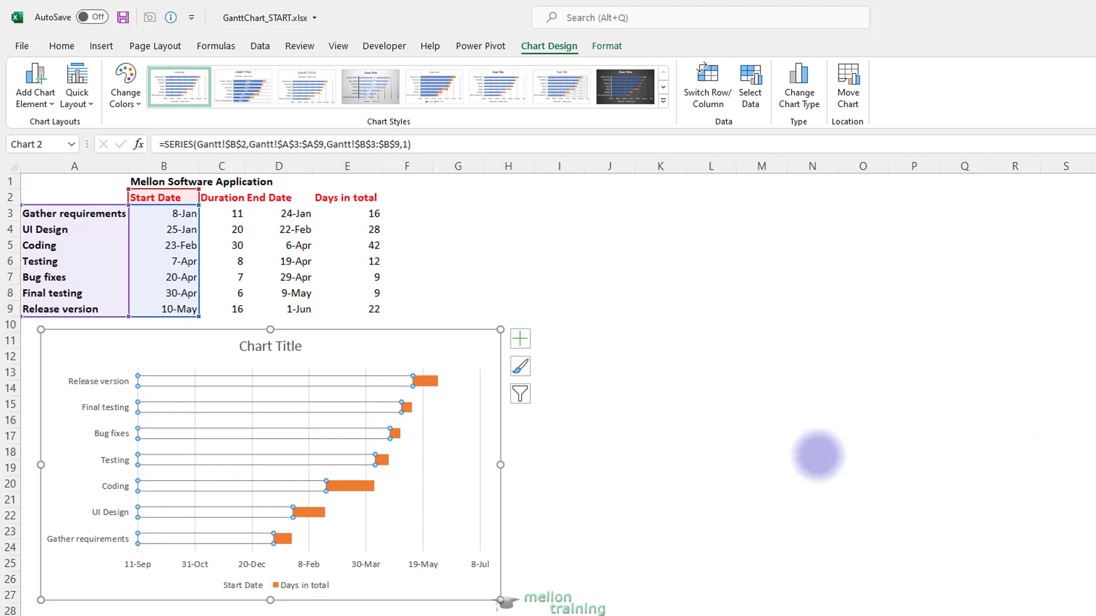
Set the date axis bounds to 1/8/2022 and 6/1/2022 with a 30-day major unit
{"action": "left_click", "coordinate": [251, 564]}
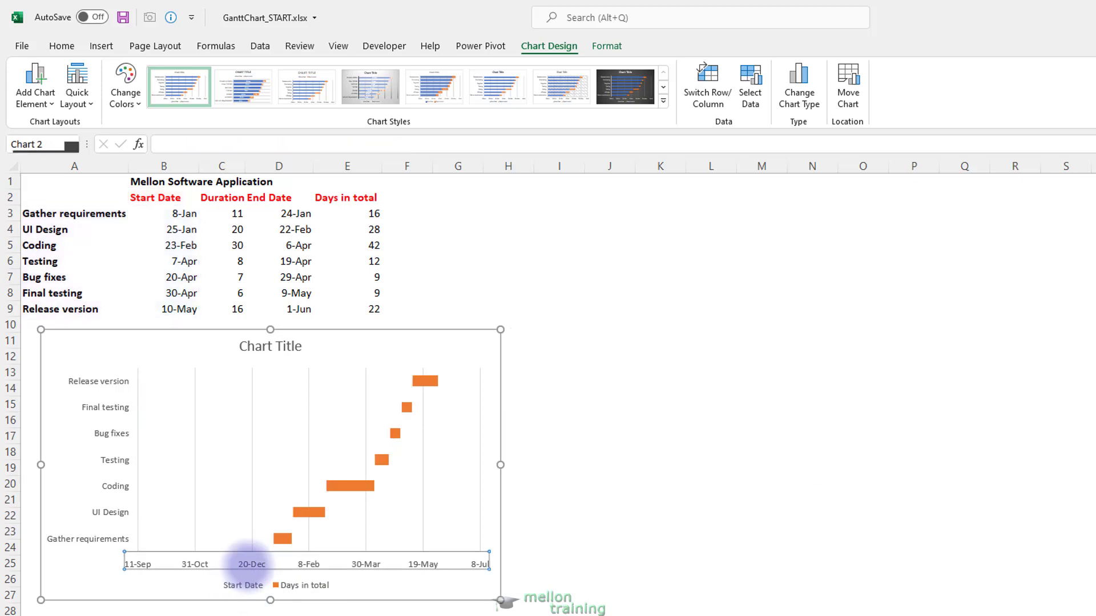
{"action": "key", "text": "ctrl+1"}
{"action": "double_click", "coordinate": [1007, 143]}
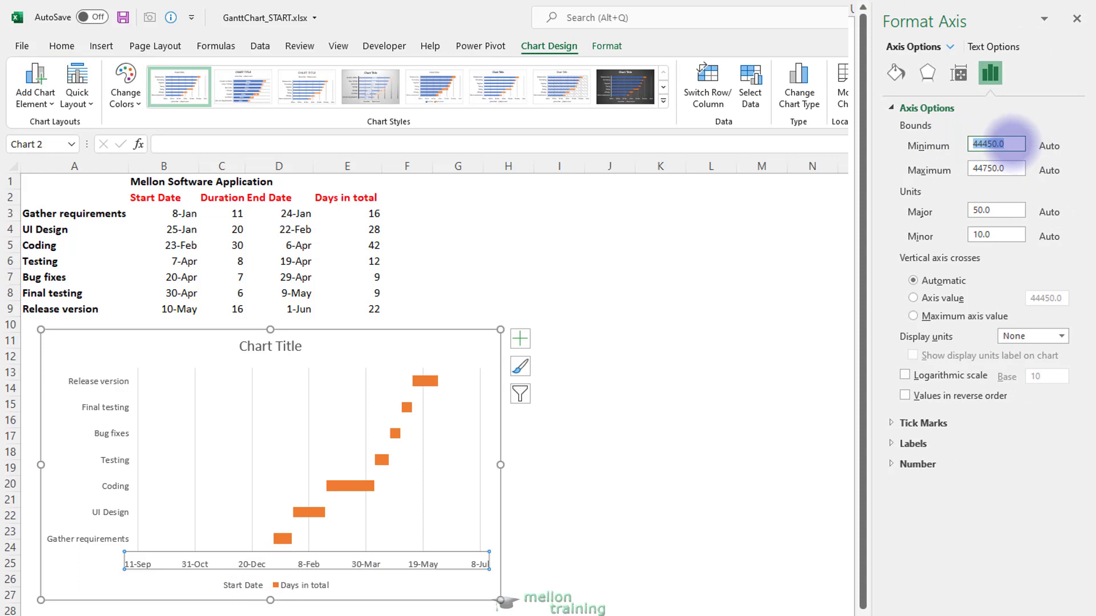
{"action": "type", "text": "1/8/2022"}
{"action": "key", "text": "Return"}
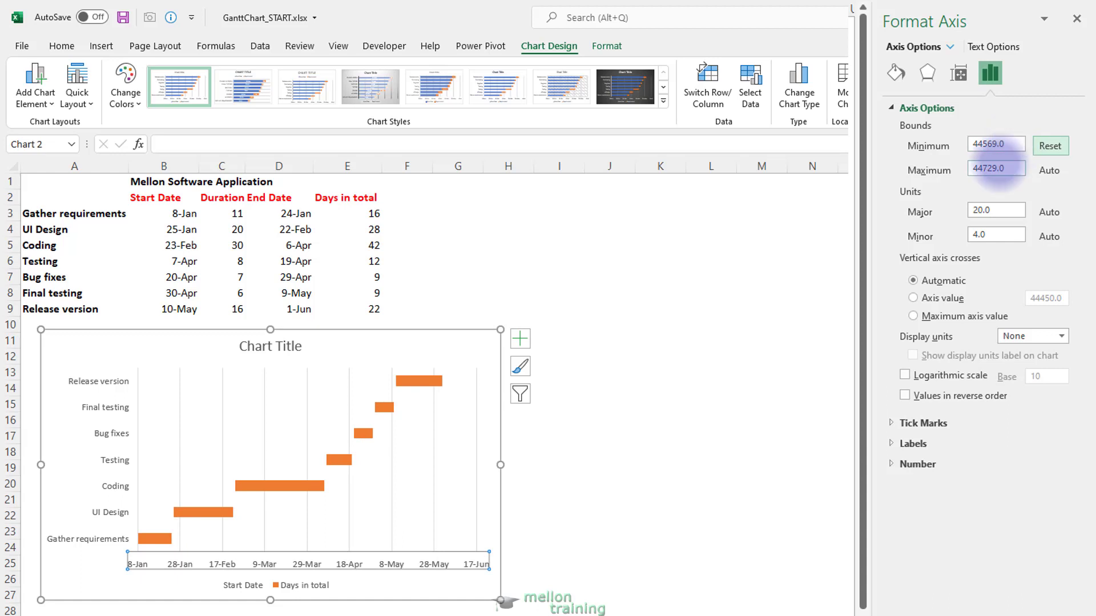
{"action": "double_click", "coordinate": [1000, 168]}
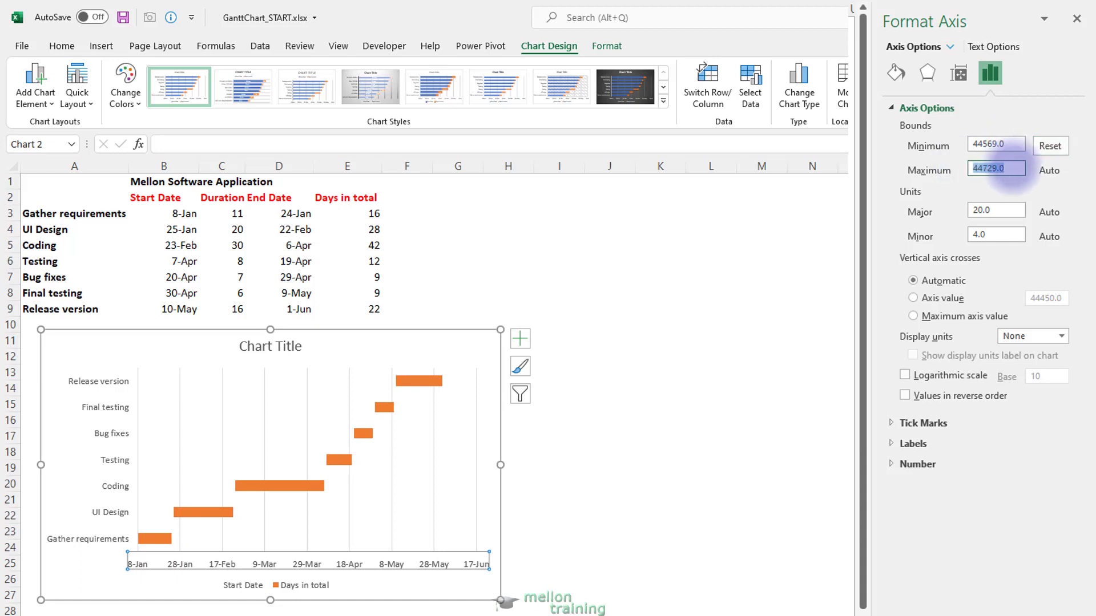
{"action": "type", "text": "6/1/2022"}
{"action": "key", "text": "Return"}
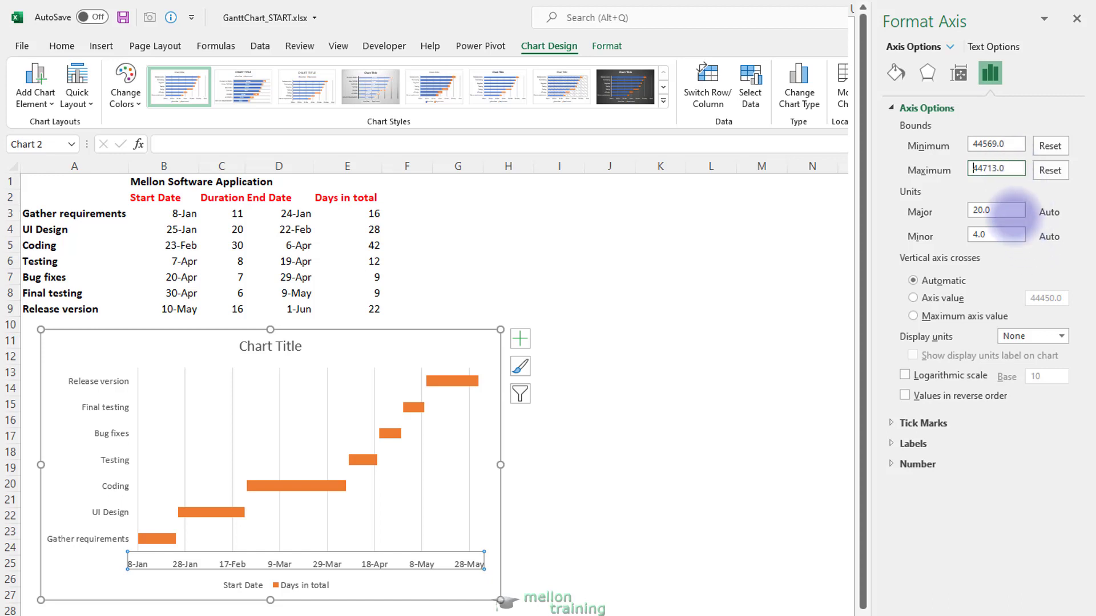
{"action": "double_click", "coordinate": [996, 210]}
{"action": "type", "text": "30"}
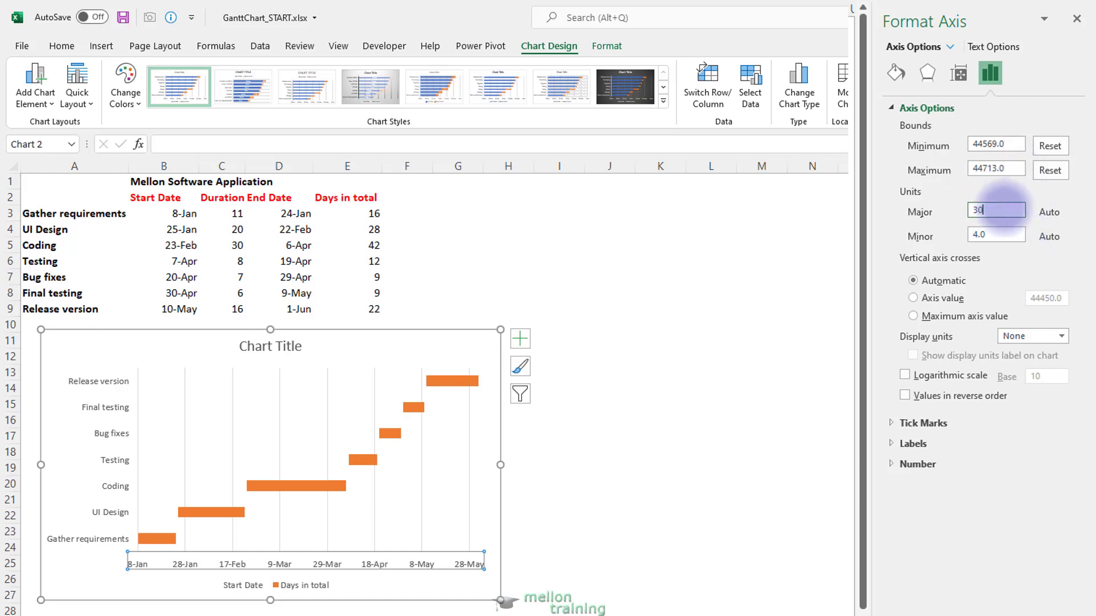
{"action": "key", "text": "Return"}
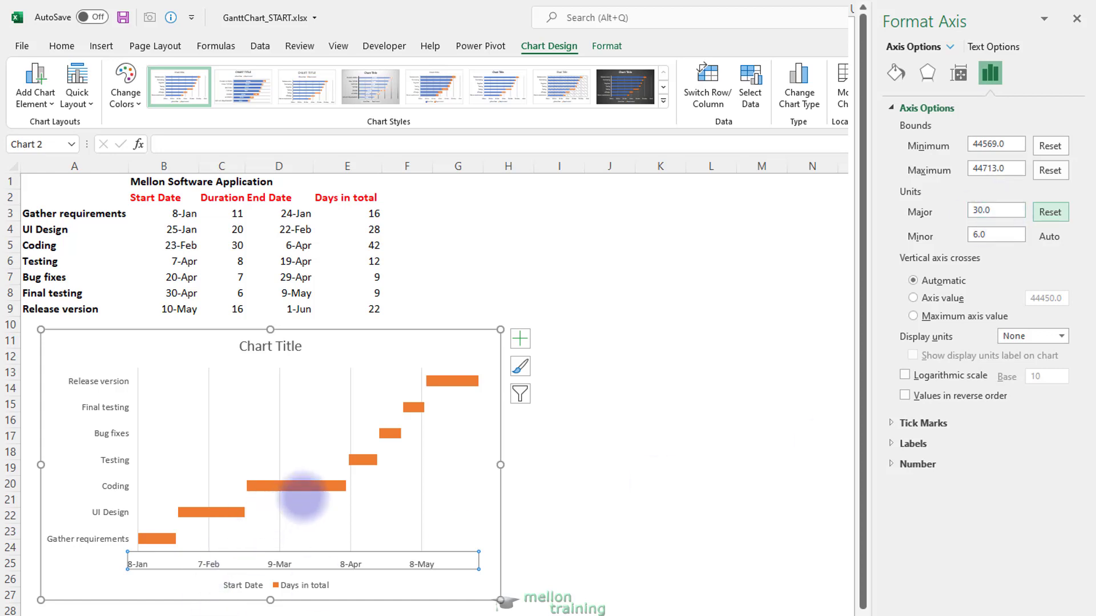
Set the Days in total series gap width to 0%
{"action": "left_click", "coordinate": [308, 485]}
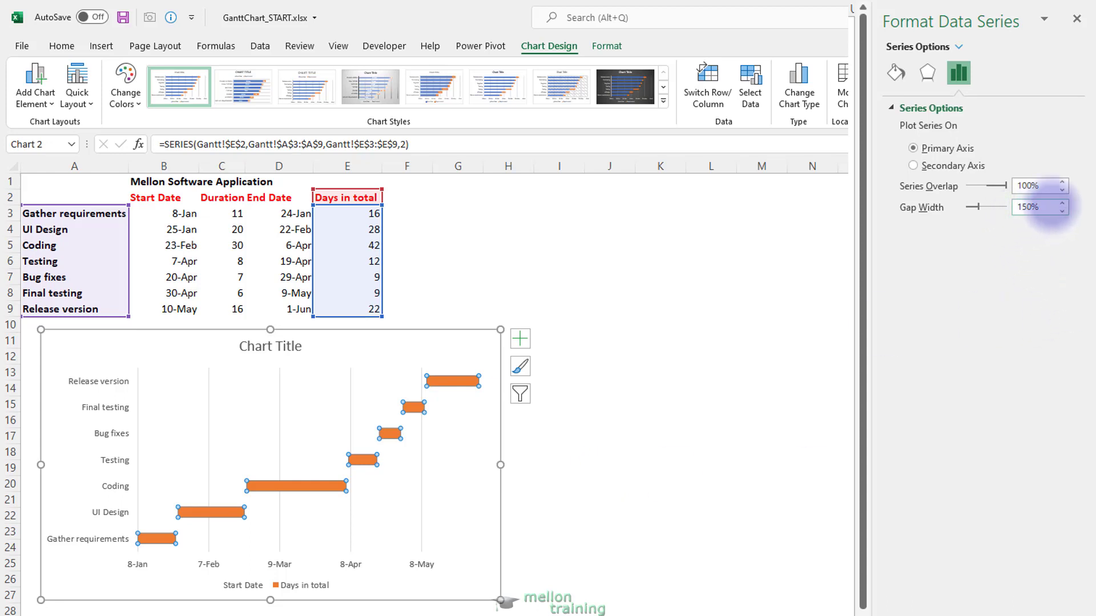
{"action": "double_click", "coordinate": [1026, 207]}
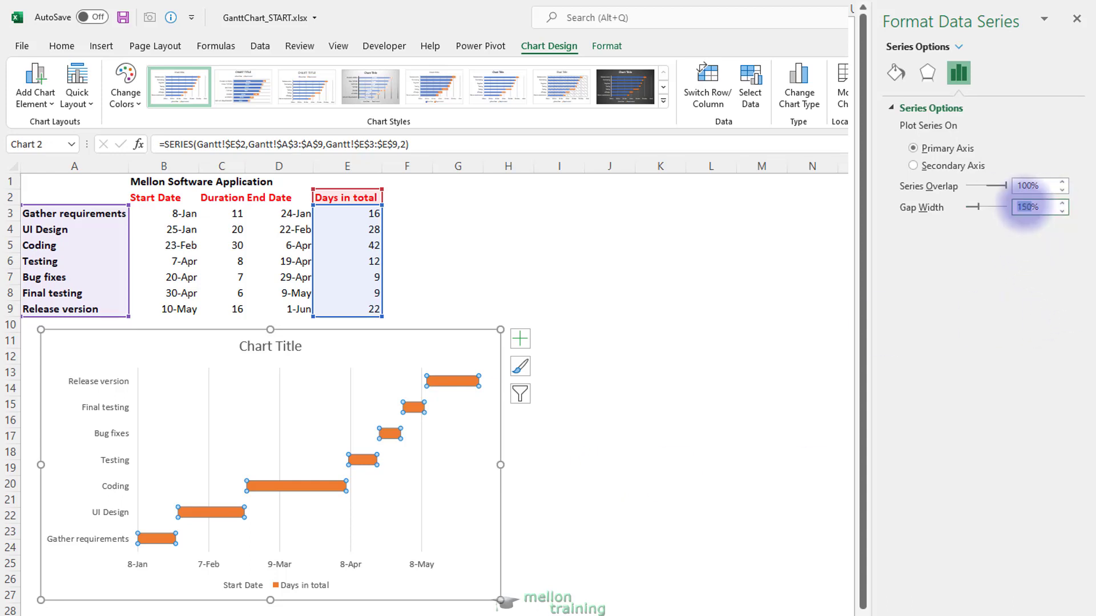
{"action": "type", "text": "0"}
{"action": "key", "text": "Tab"}
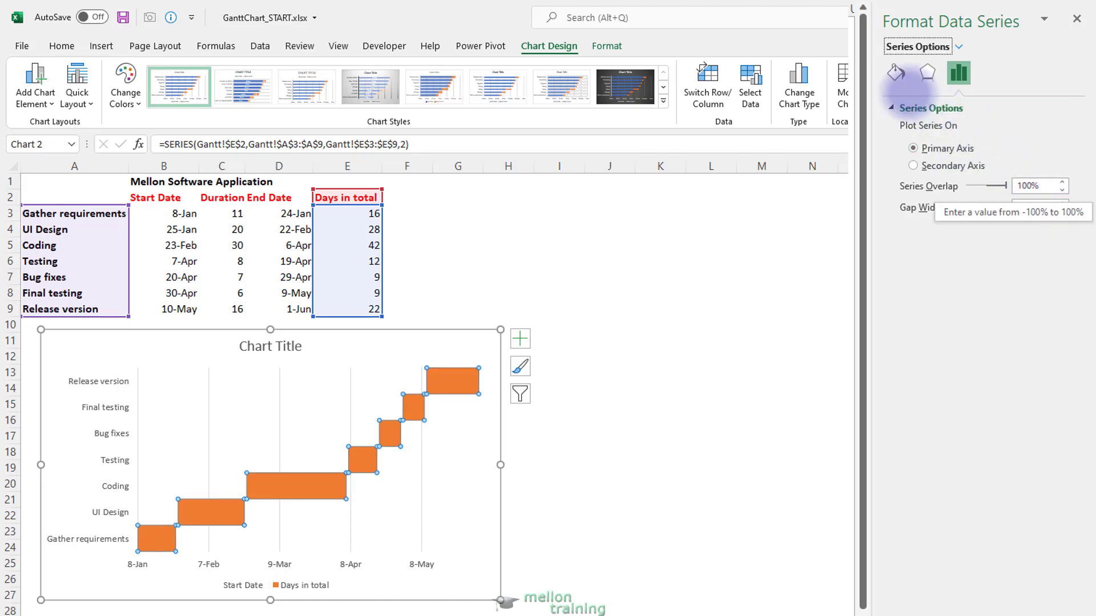
Fill the Days in total task bars with standard Green
{"action": "left_click", "coordinate": [896, 73]}
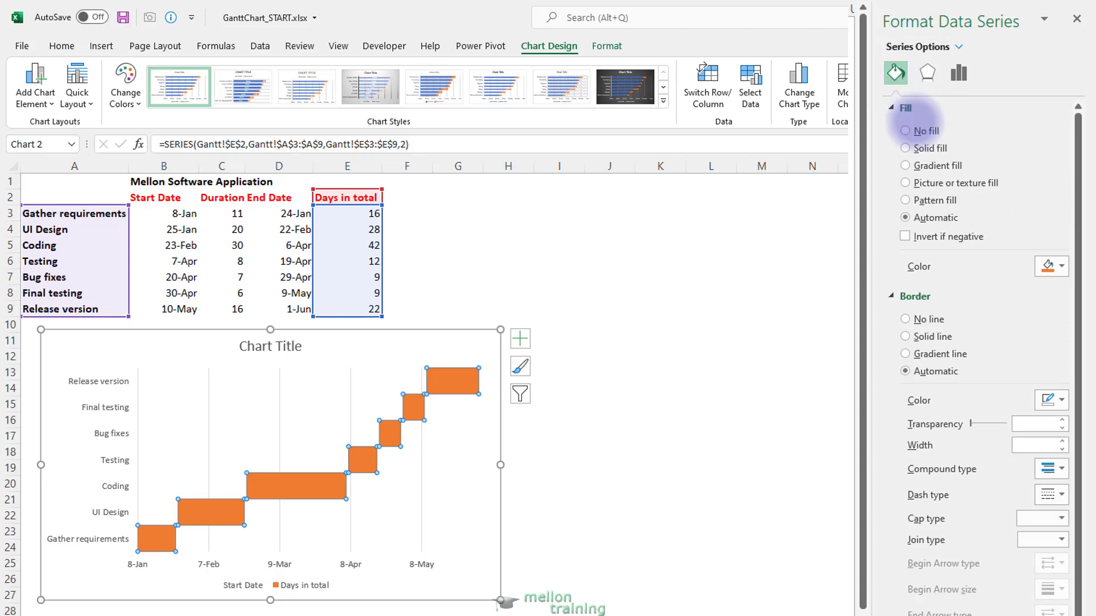
{"action": "left_click", "coordinate": [1052, 265]}
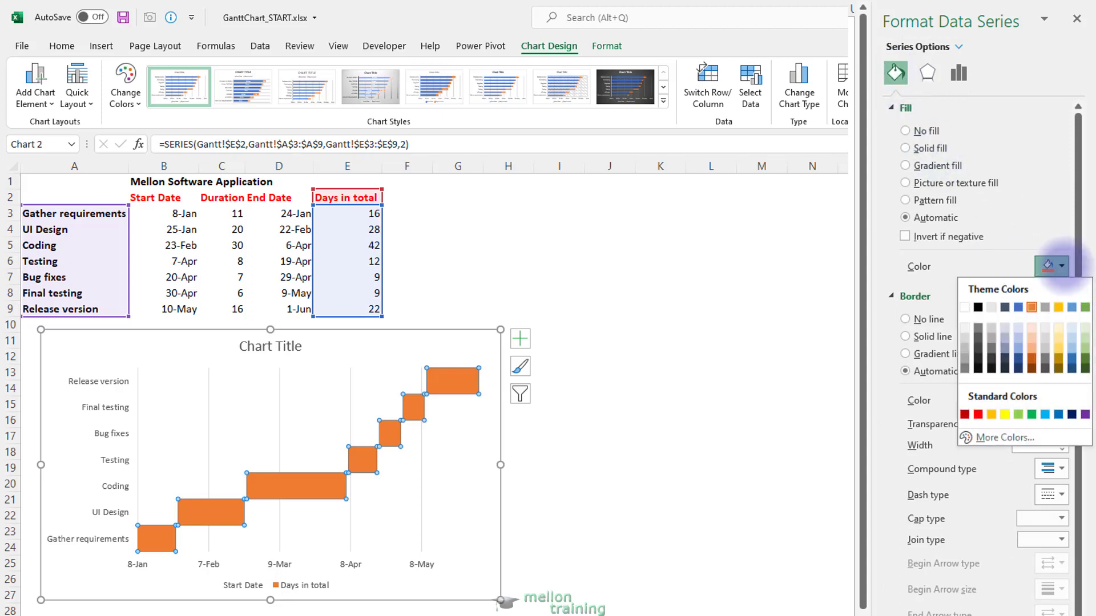
{"action": "left_click", "coordinate": [1031, 414]}
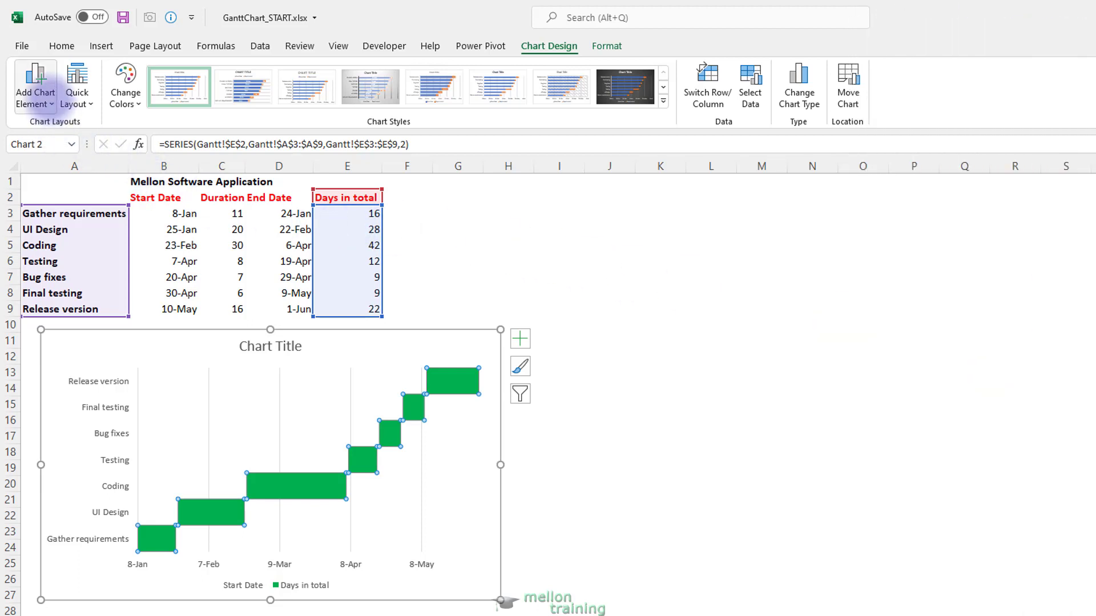
{"action": "left_click", "coordinate": [37, 94]}
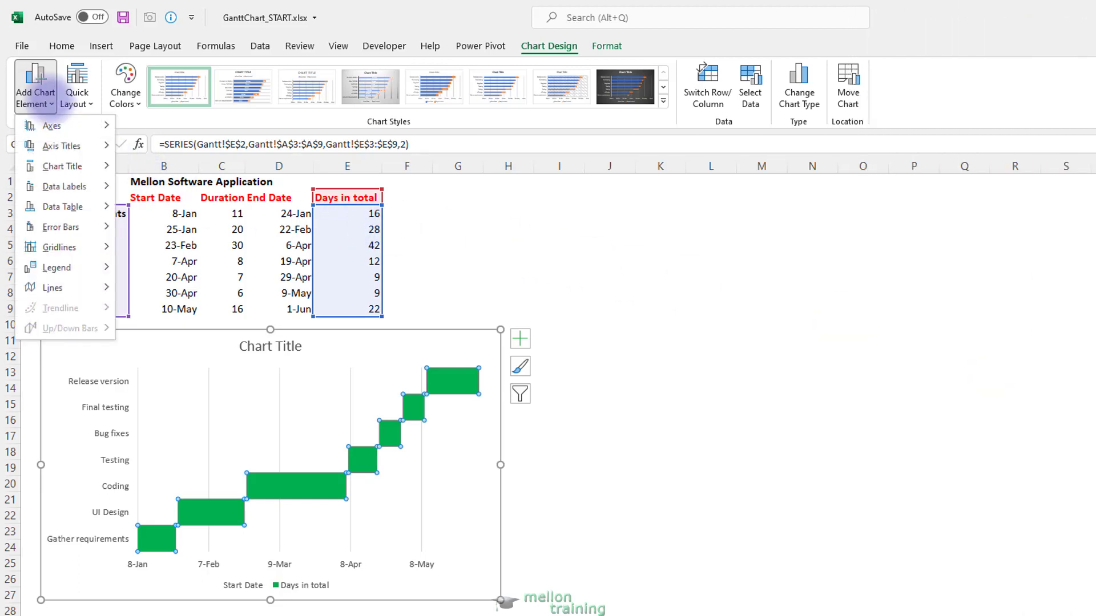
Add centred data labels to the green bars and format them bold and white
{"action": "mouse_move", "coordinate": [99, 186]}
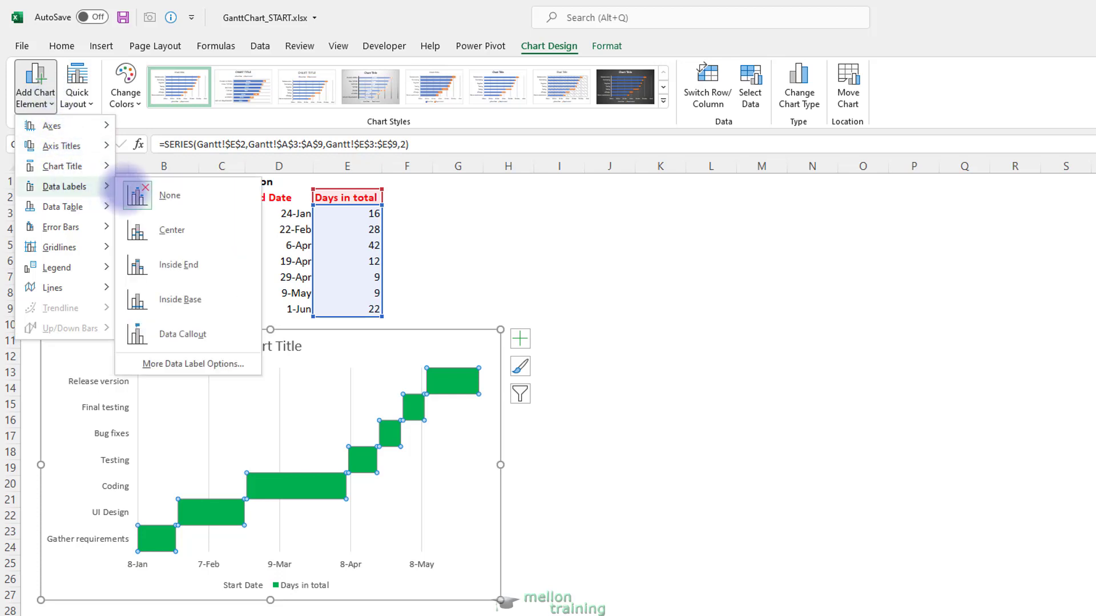
{"action": "left_click", "coordinate": [194, 228]}
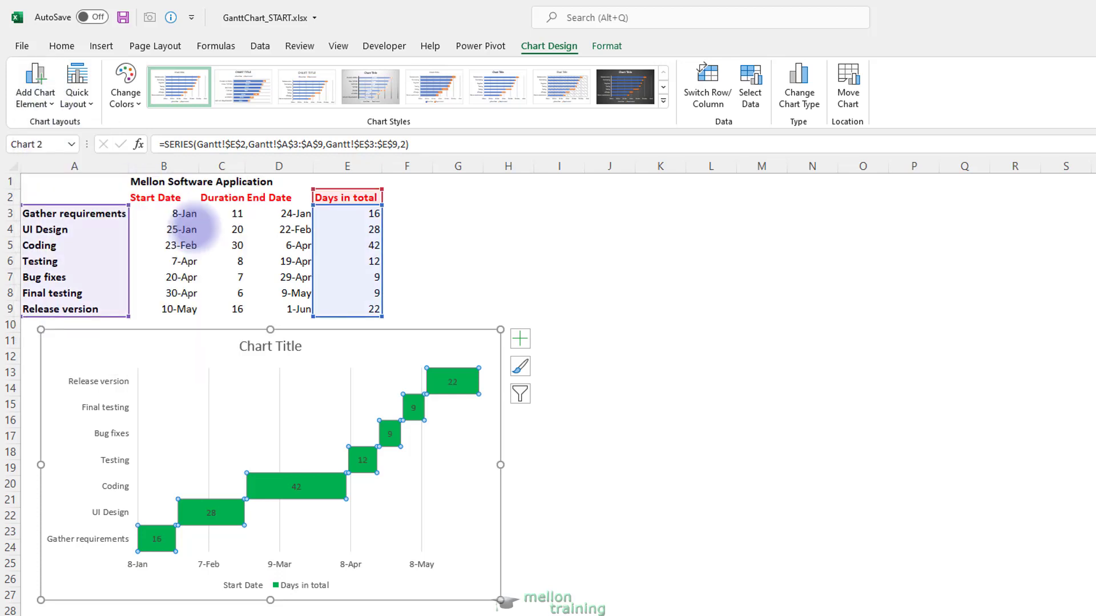
{"action": "left_click", "coordinate": [298, 486]}
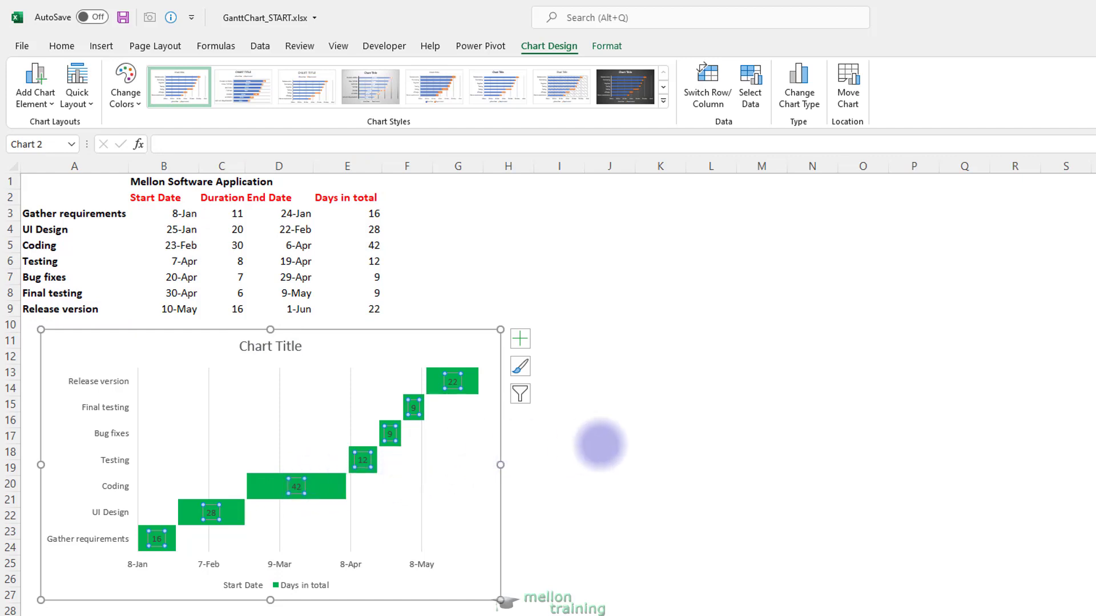
{"action": "left_click", "coordinate": [61, 46]}
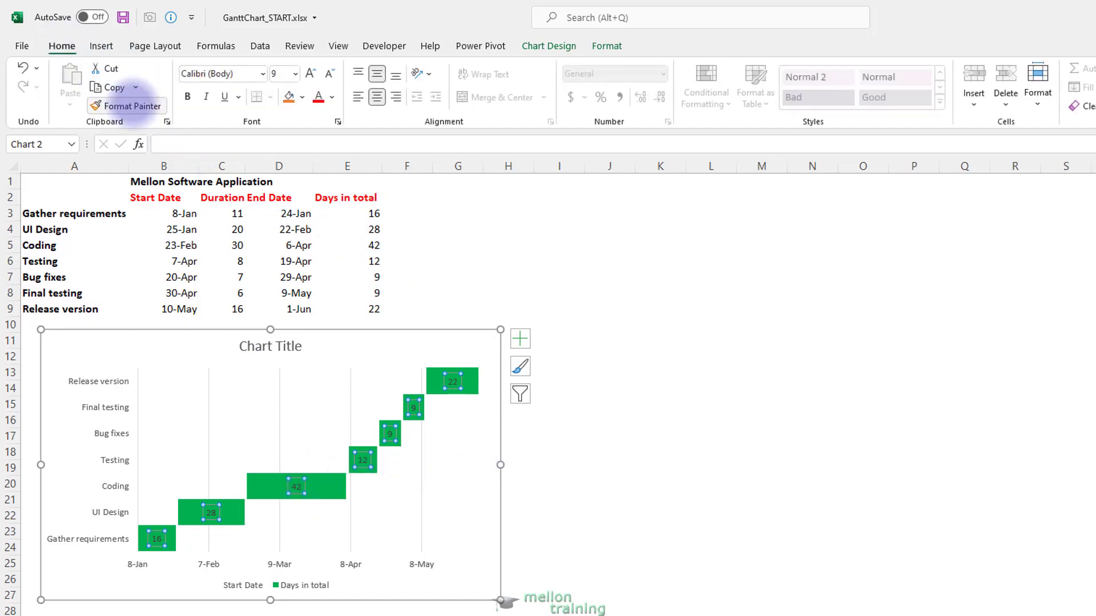
{"action": "left_click", "coordinate": [331, 97]}
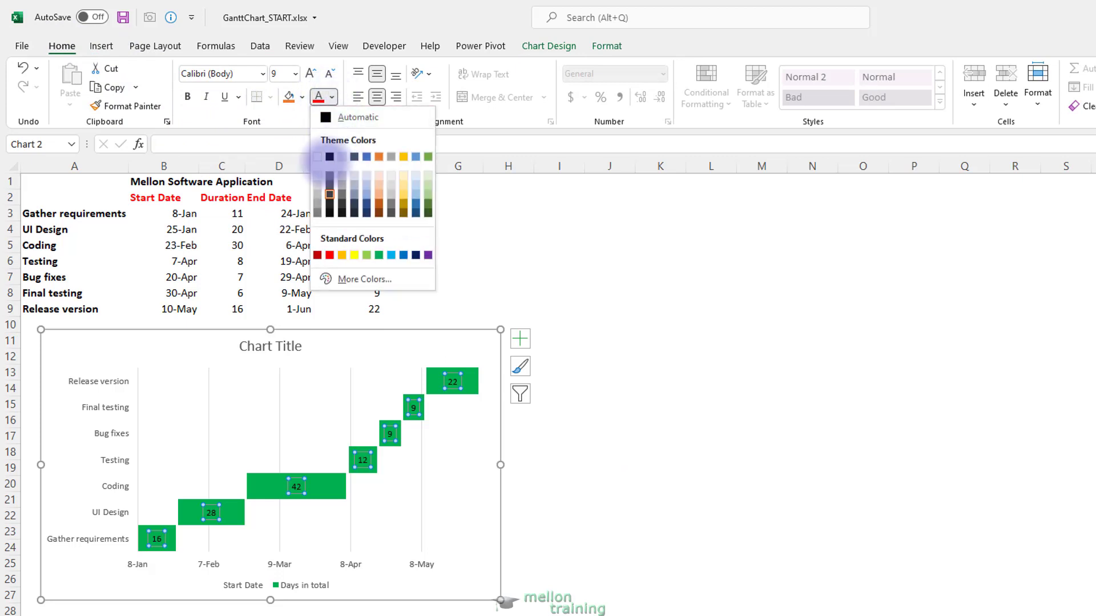
{"action": "left_click", "coordinate": [322, 114]}
{"action": "left_click", "coordinate": [188, 97]}
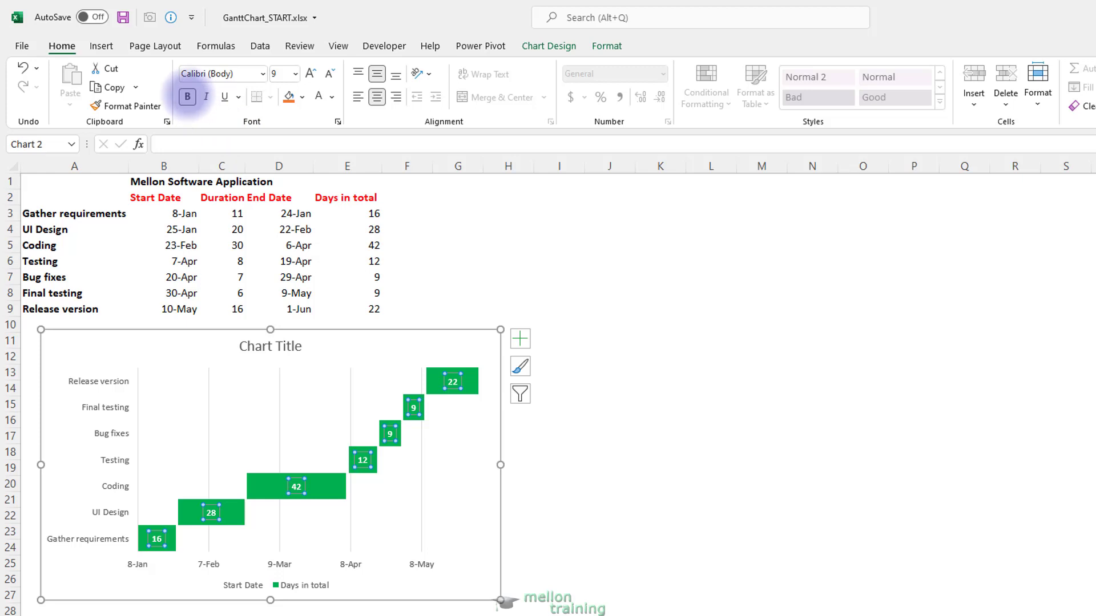
{"action": "left_click", "coordinate": [112, 434]}
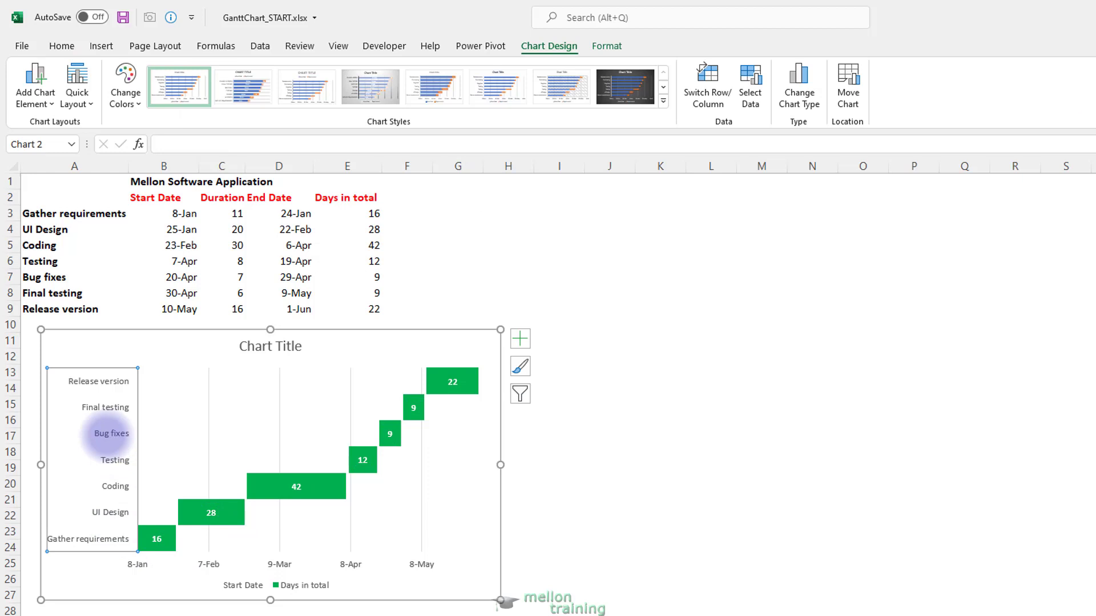
Turn on Categories in reverse order for the task-name axis
{"action": "double_click", "coordinate": [111, 434]}
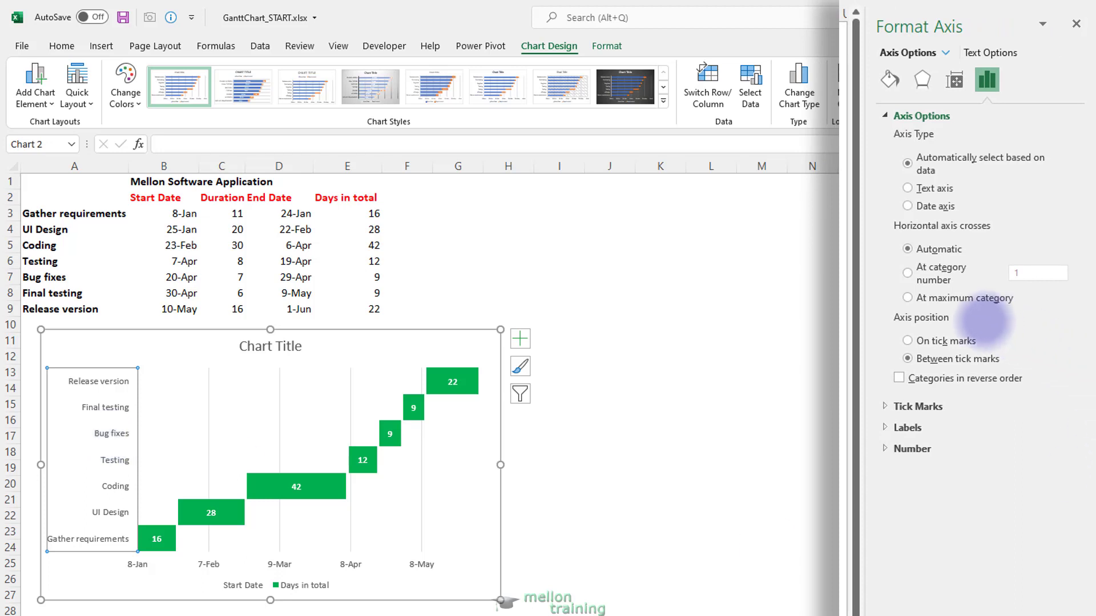
{"action": "left_click", "coordinate": [899, 378]}
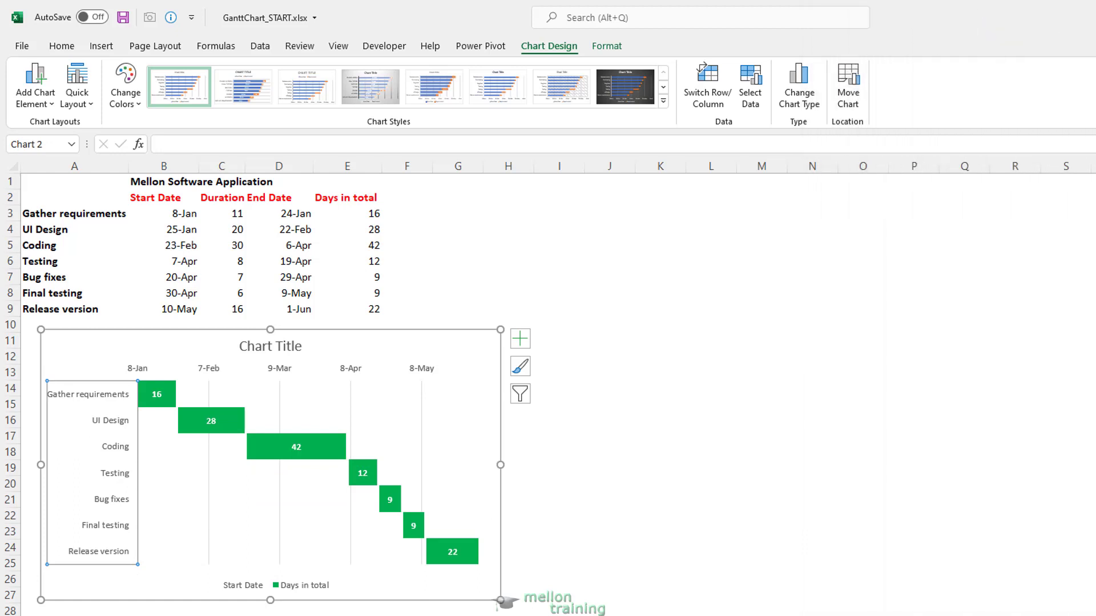
Delete the chart title and the legend
{"action": "left_click", "coordinate": [277, 349]}
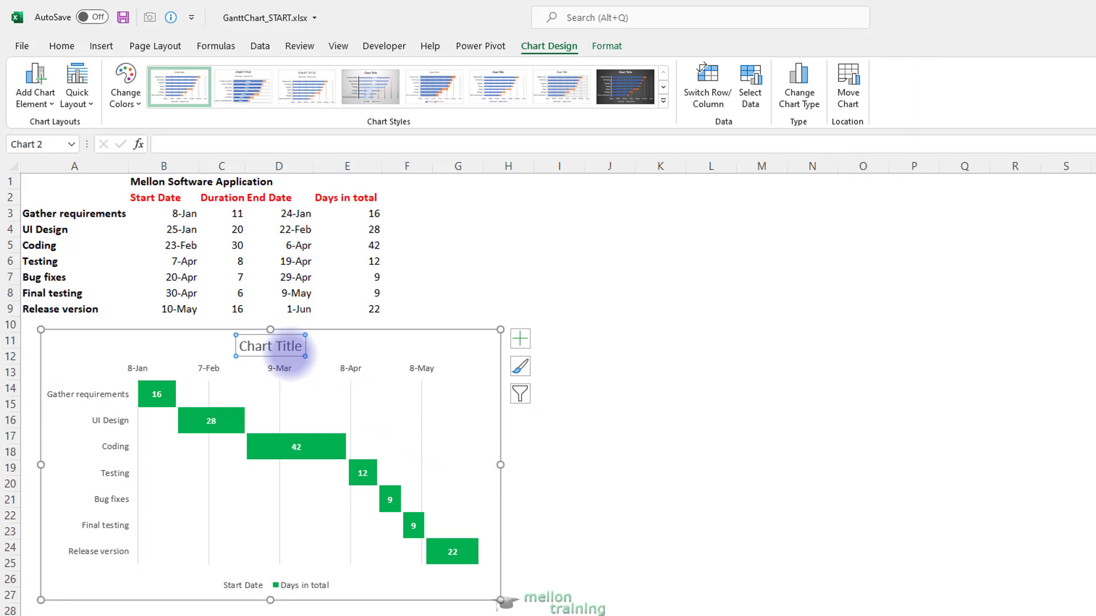
{"action": "key", "text": "Delete"}
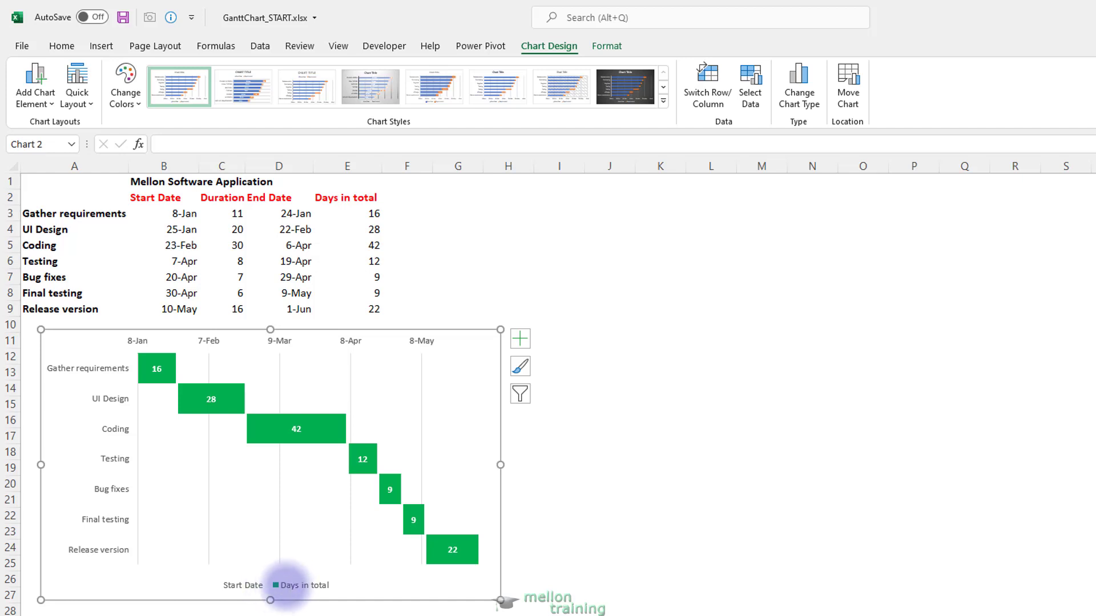
{"action": "left_click", "coordinate": [289, 586]}
{"action": "key", "text": "Delete"}
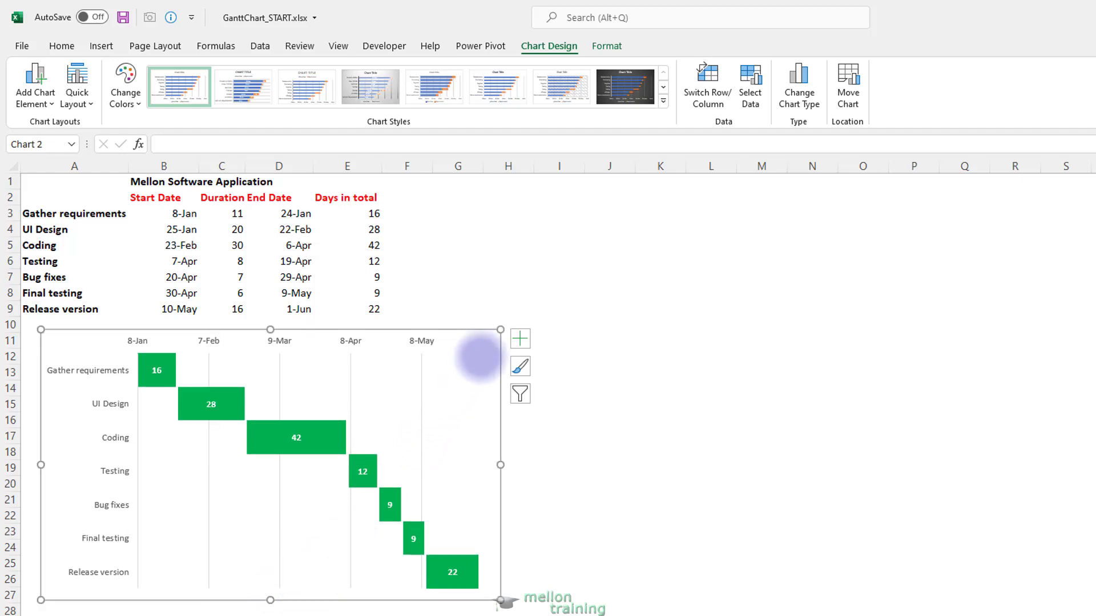
Set the chart area border to No line
{"action": "right_click", "coordinate": [498, 341]}
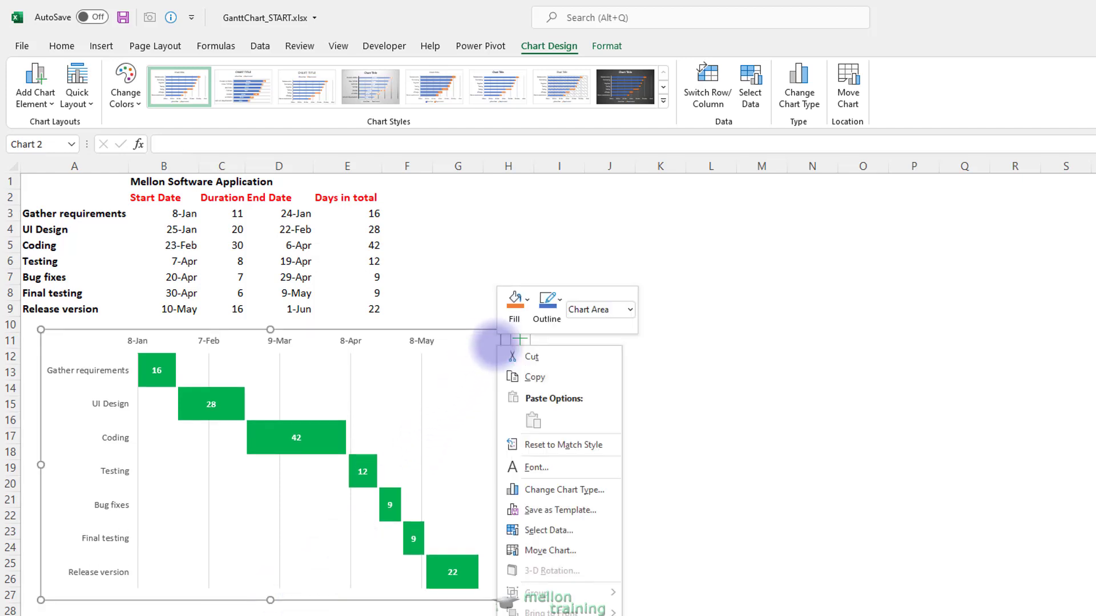
{"action": "left_click", "coordinate": [548, 610]}
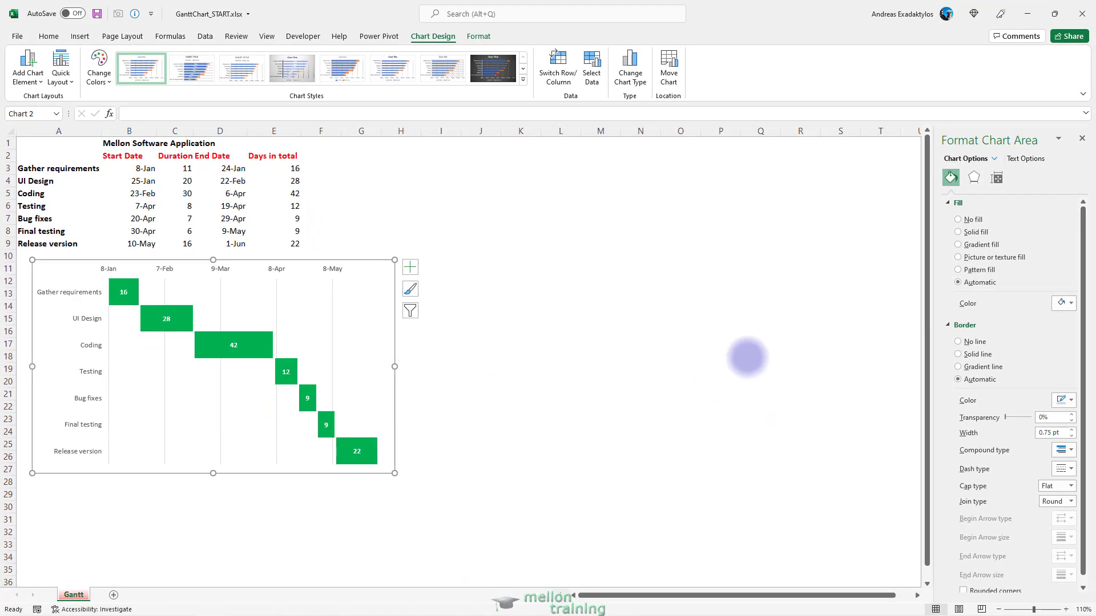
{"action": "left_click", "coordinate": [958, 341]}
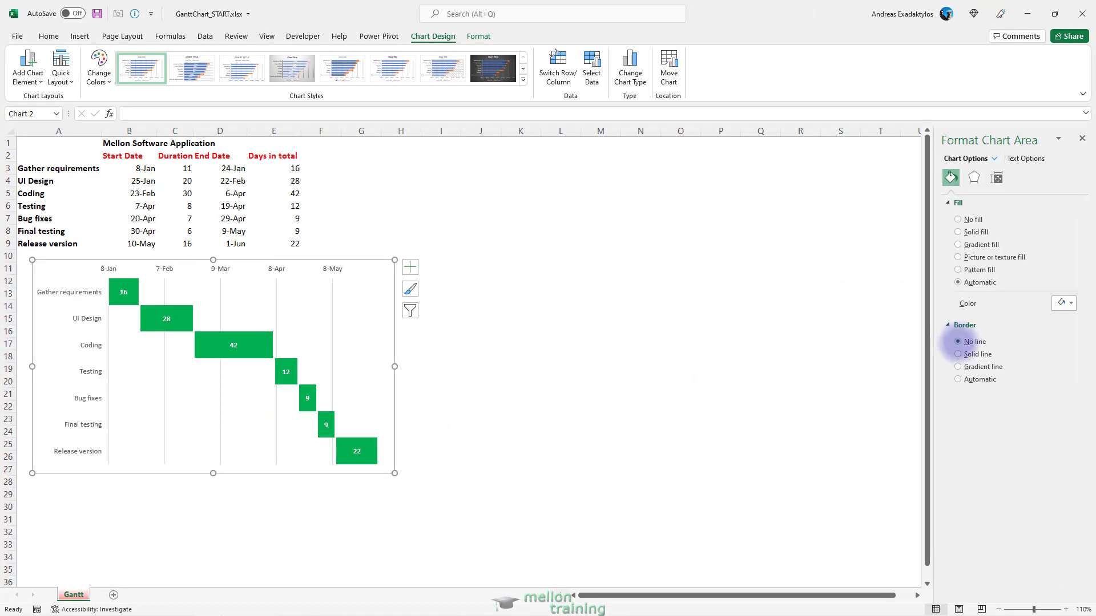